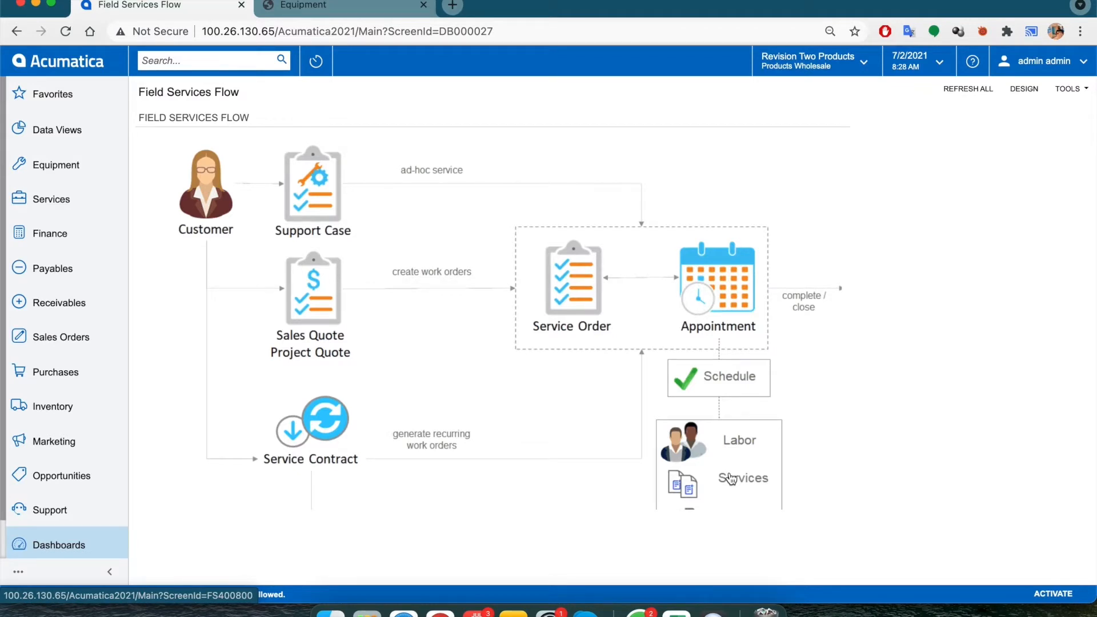
Start a new support case for business account AASALES (New Counter Sale) and select the account's contact person.
click(63, 512)
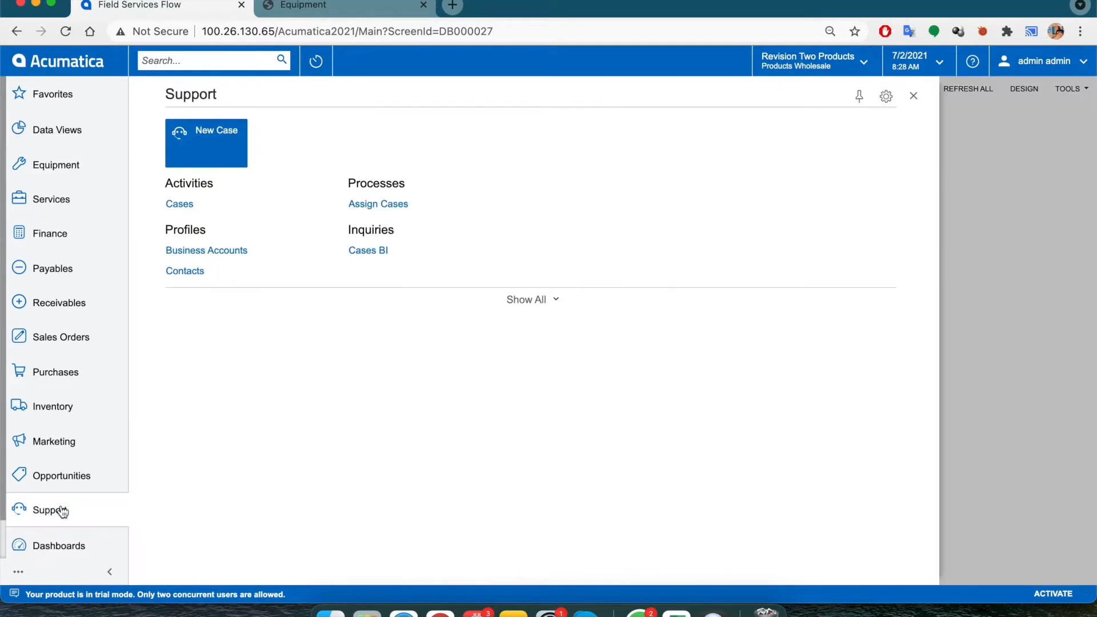
click(210, 153)
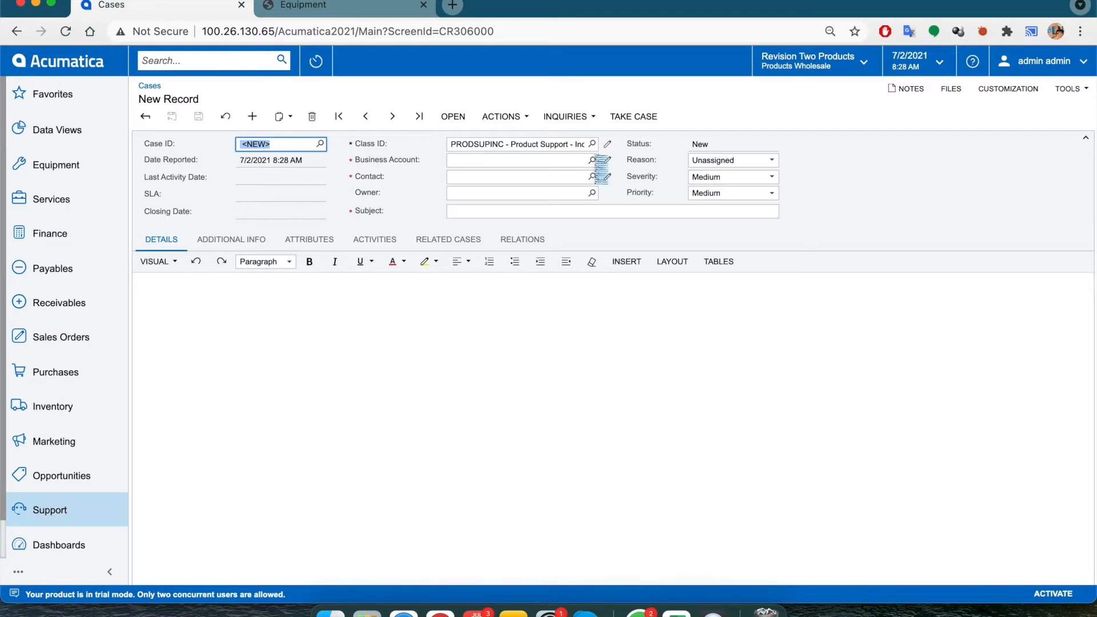
click(592, 160)
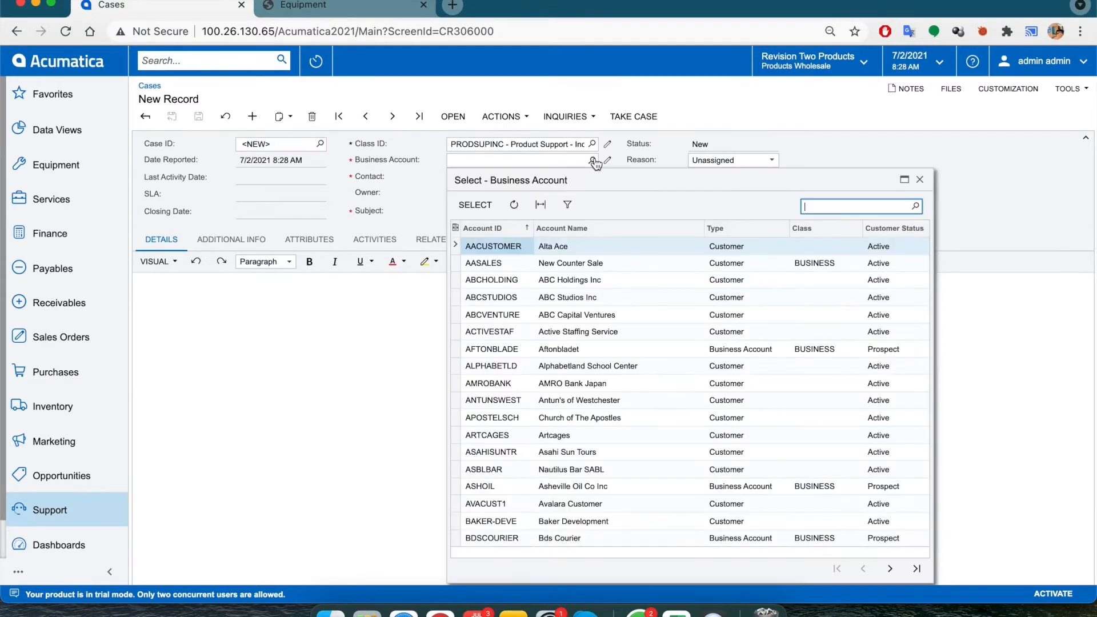
double_click(521, 260)
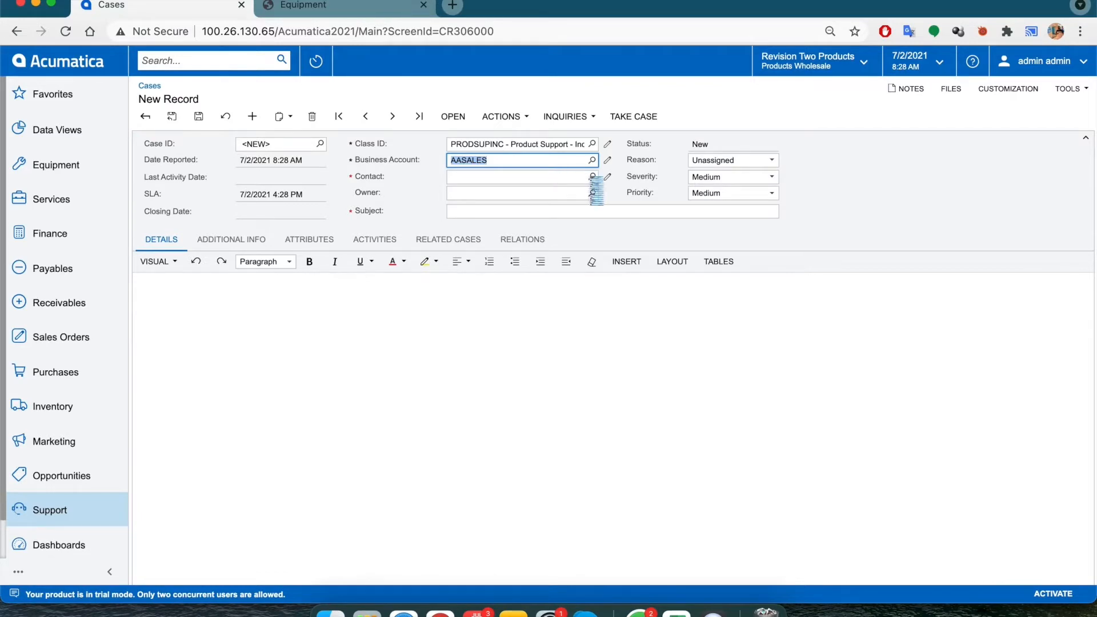
click(592, 177)
double_click(501, 279)
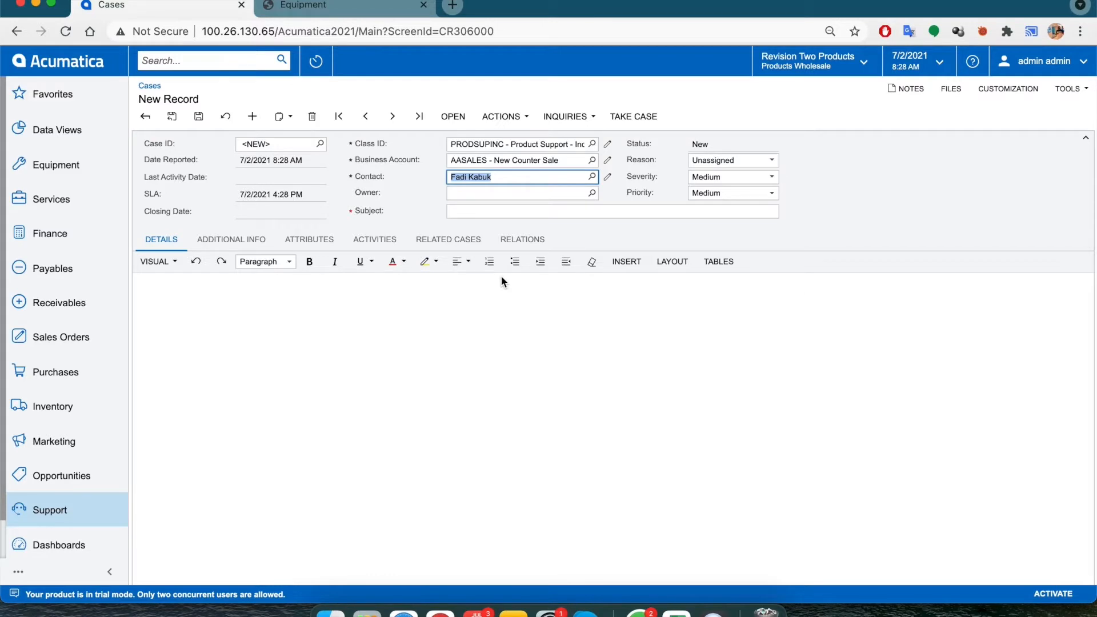
Give the case the subject "Fault in Air Condition" and save it.
click(479, 213)
text(Fault in Air Condition)
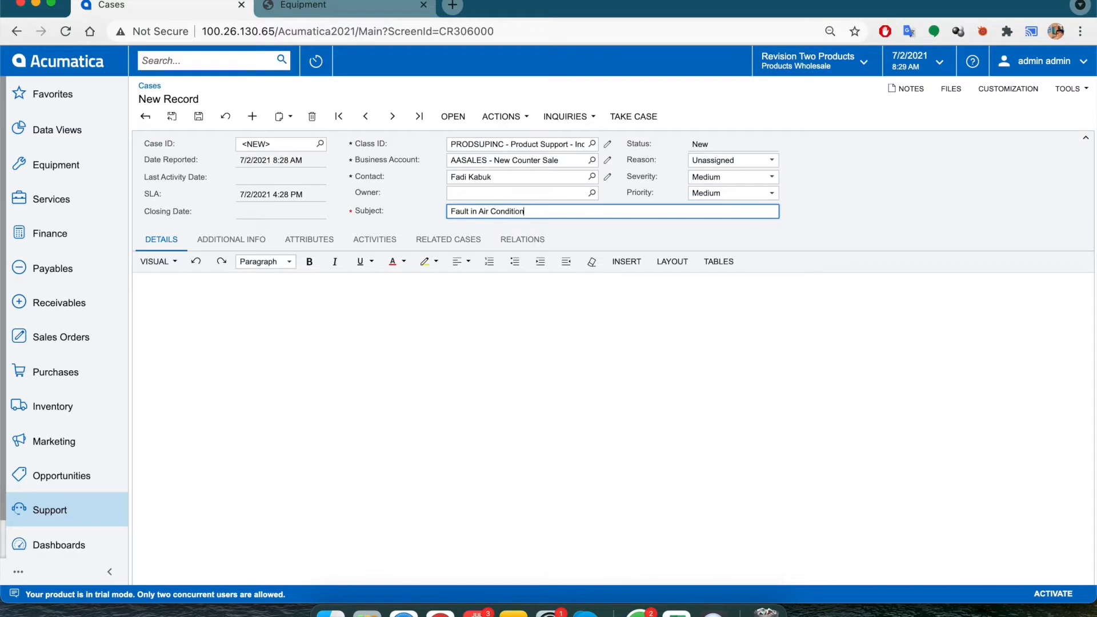
click(199, 119)
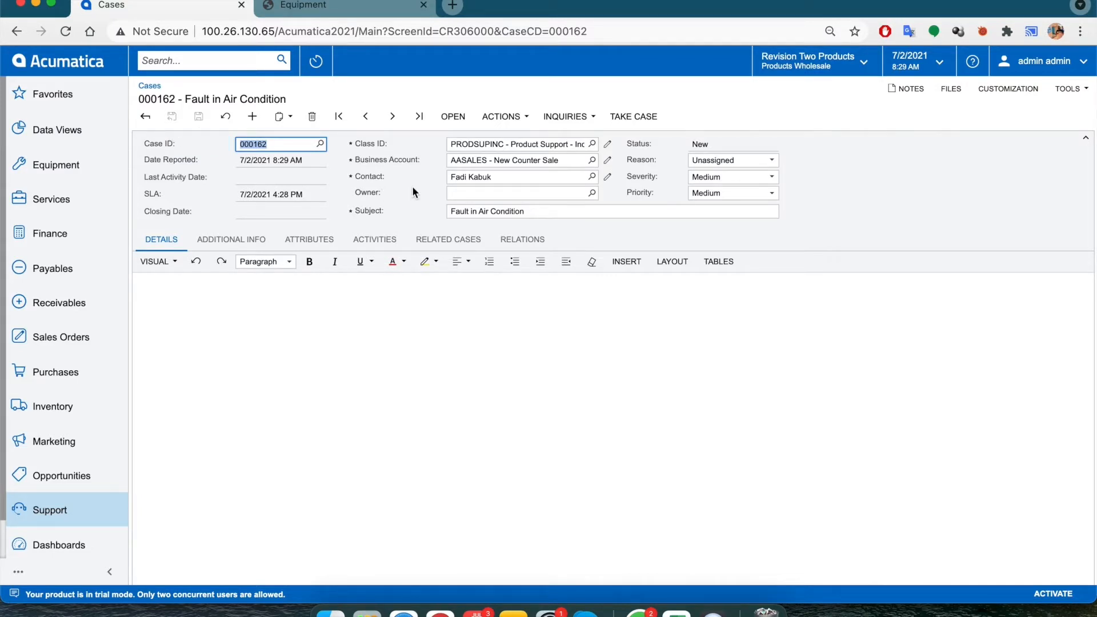
Take ownership of the saved air-conditioning case.
click(517, 116)
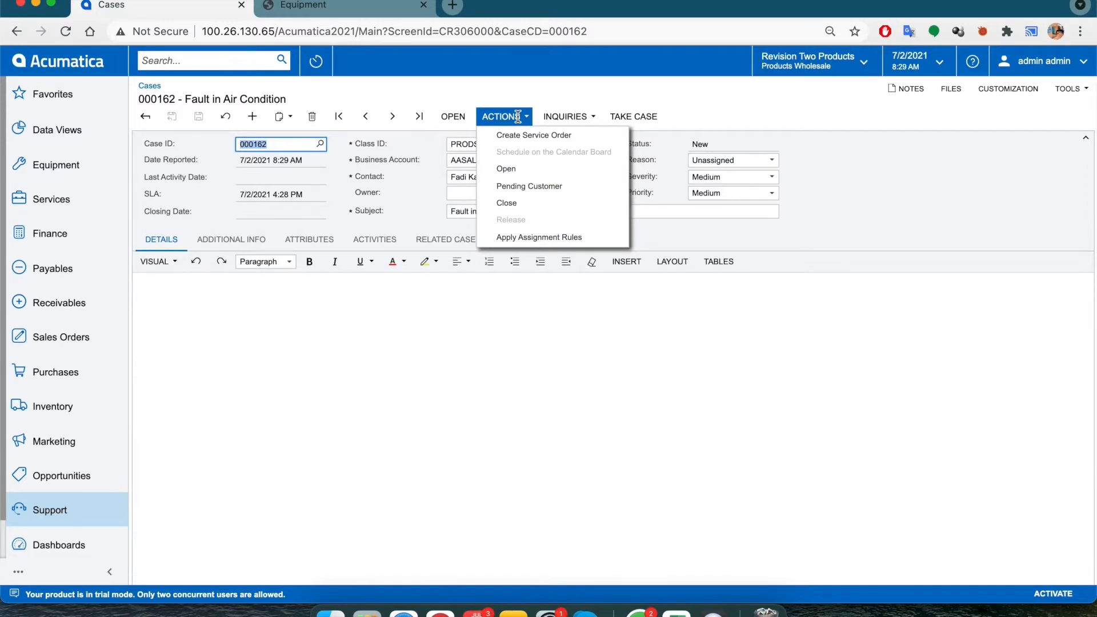
click(665, 185)
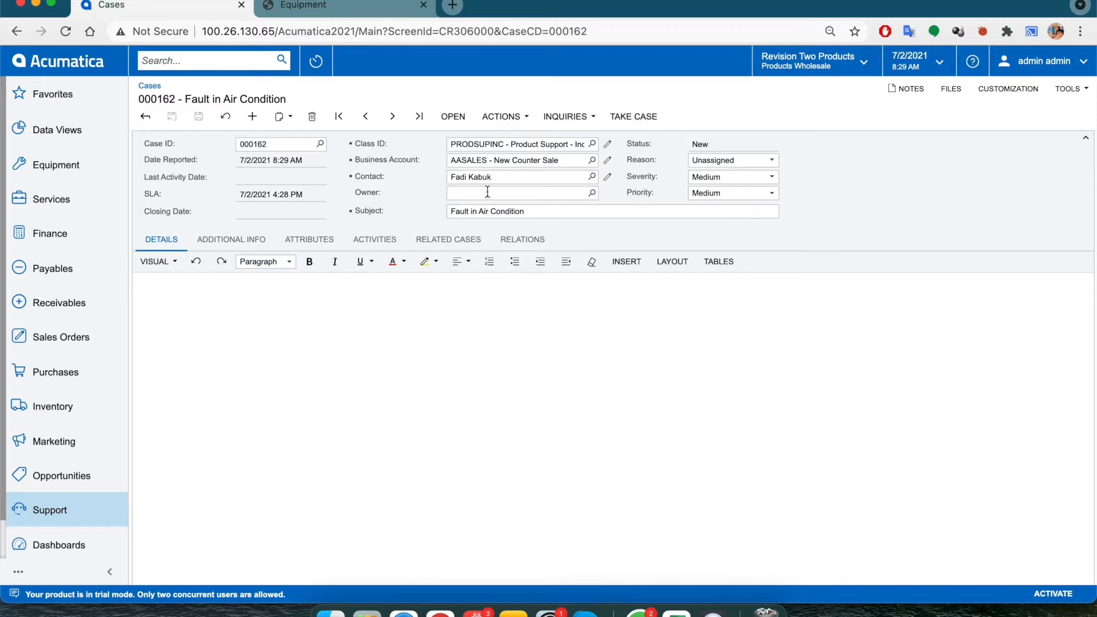
click(644, 117)
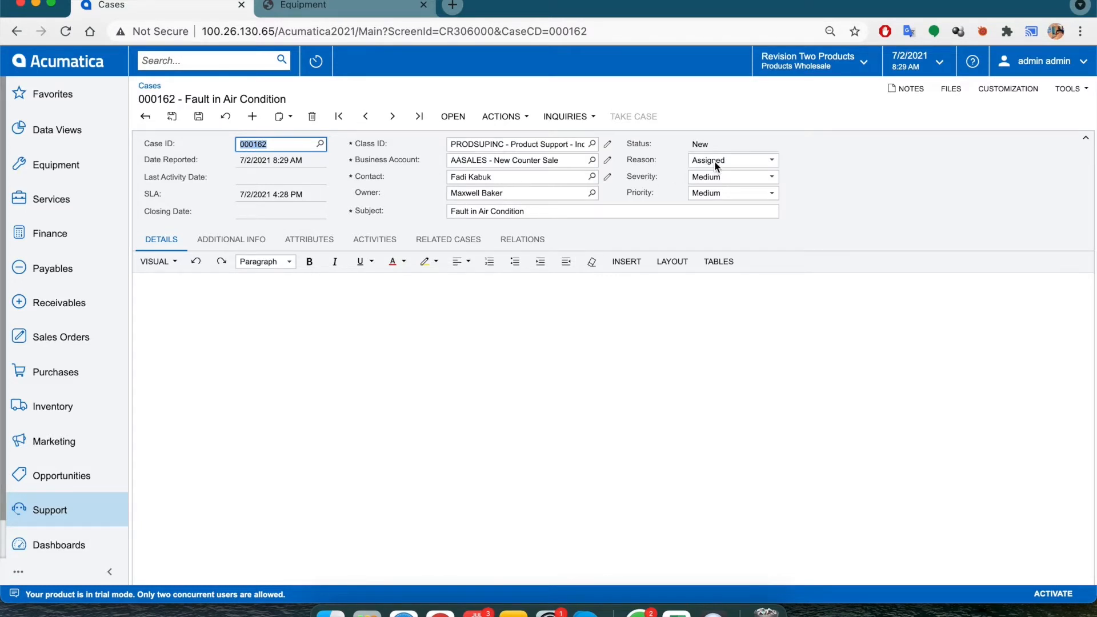
Create a service order from the case, keeping the default order type and Bronx Location, and assign it to the case owner.
click(505, 117)
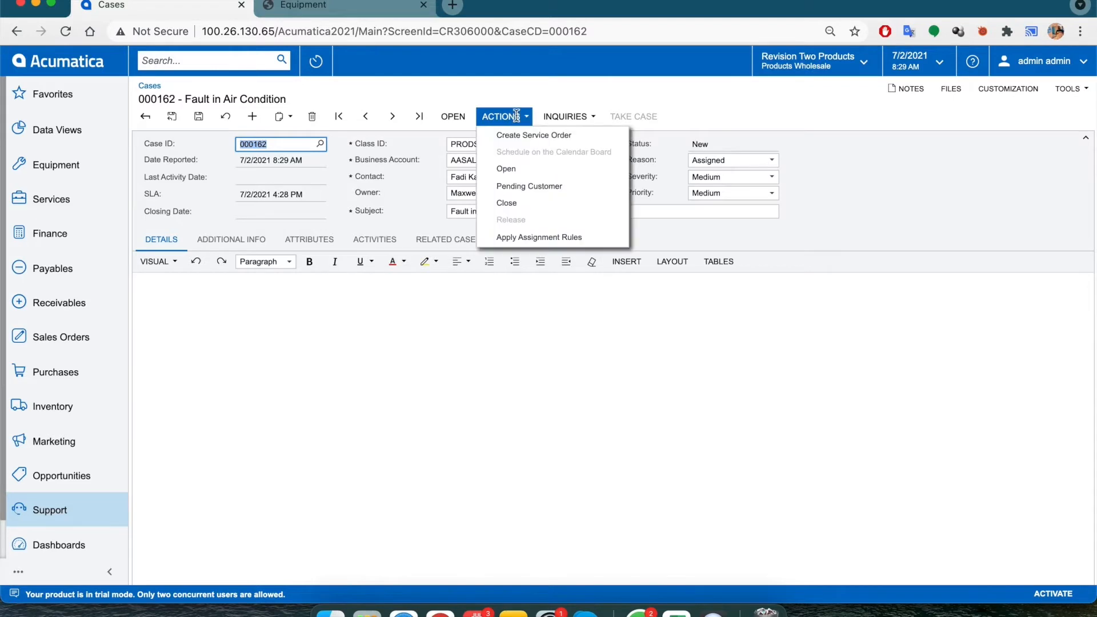
click(545, 138)
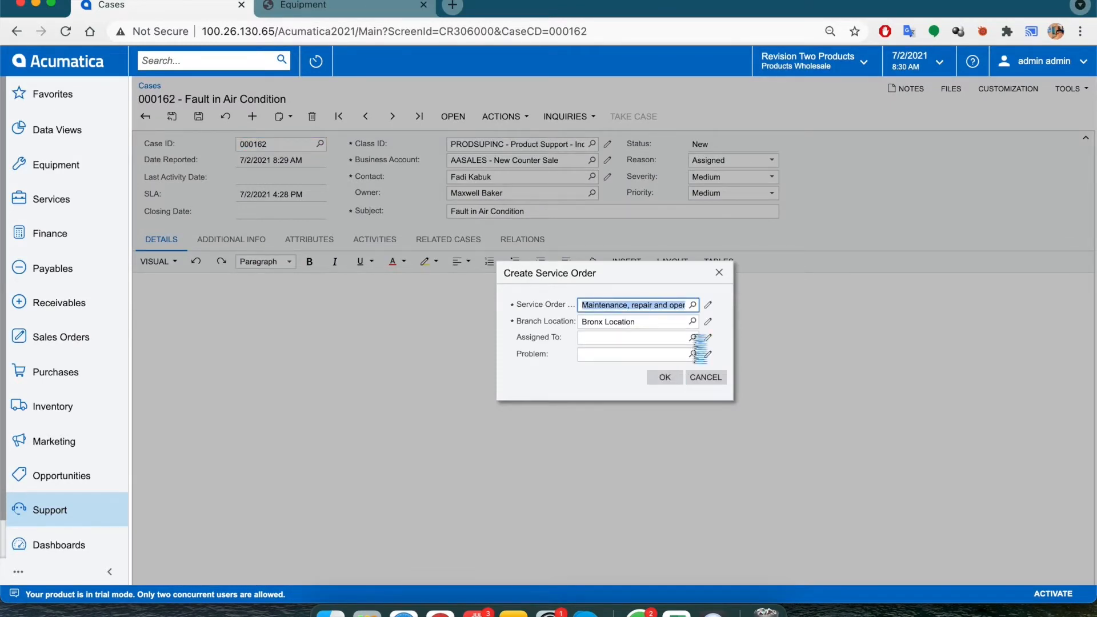
click(694, 337)
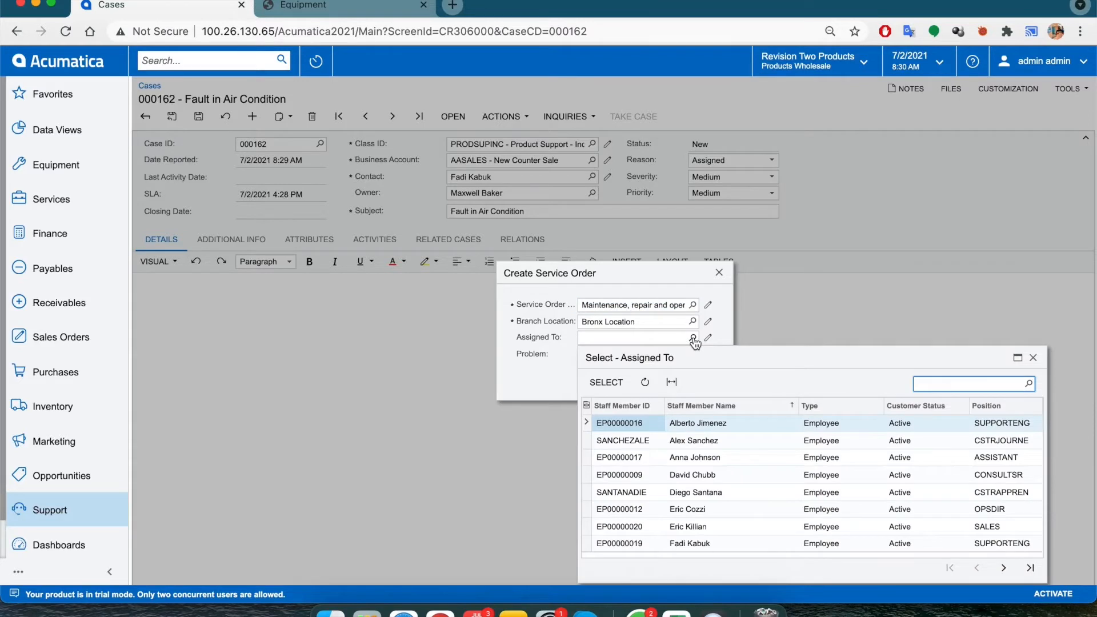
text(max)
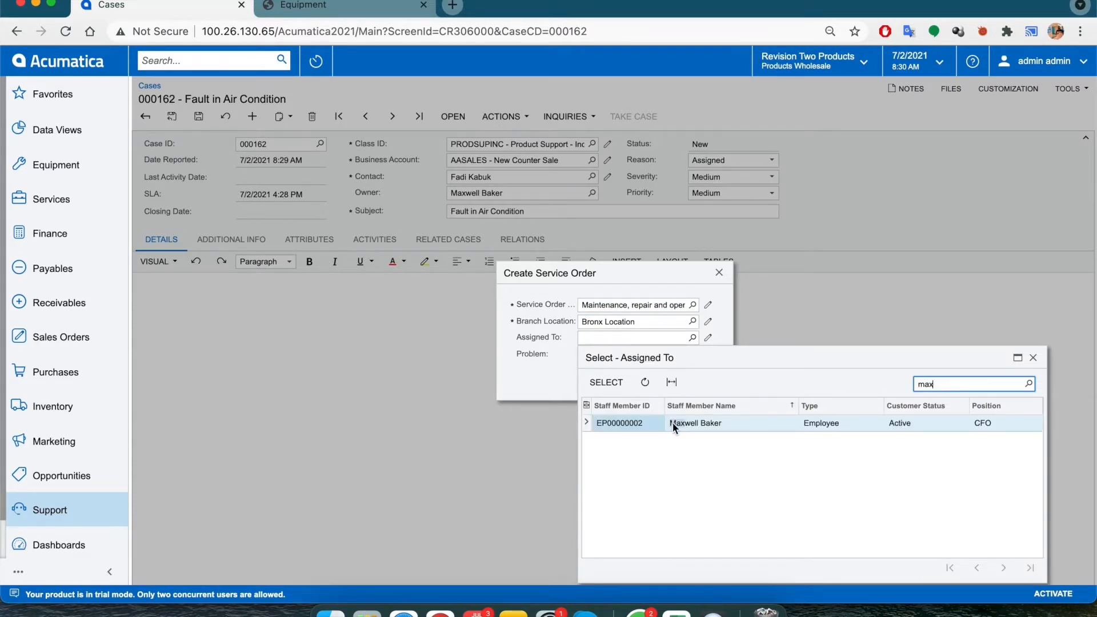
double_click(673, 423)
click(667, 379)
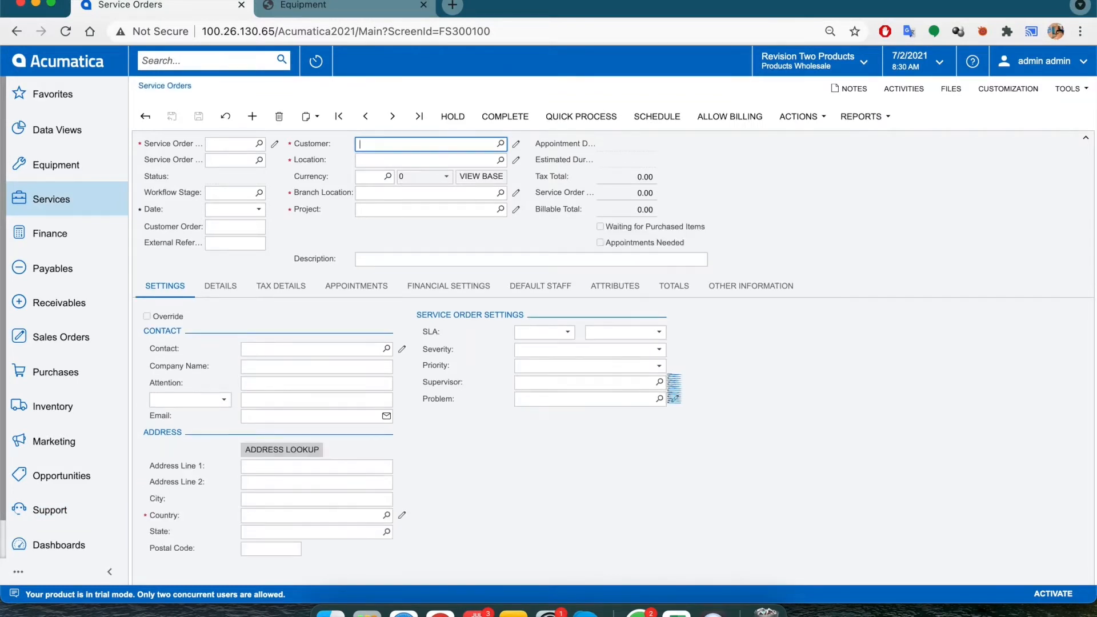
Add the service item MRO AC (Air Conditioner Repair Service) to the service order's details, filtering the inventory lookup by line type Service.
click(233, 293)
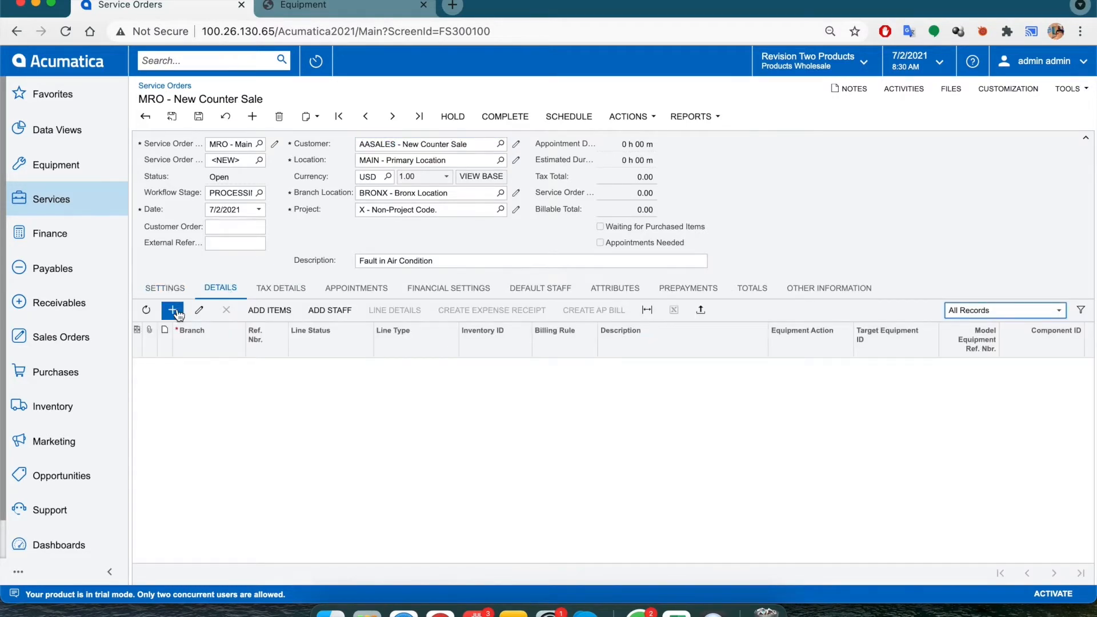
click(271, 317)
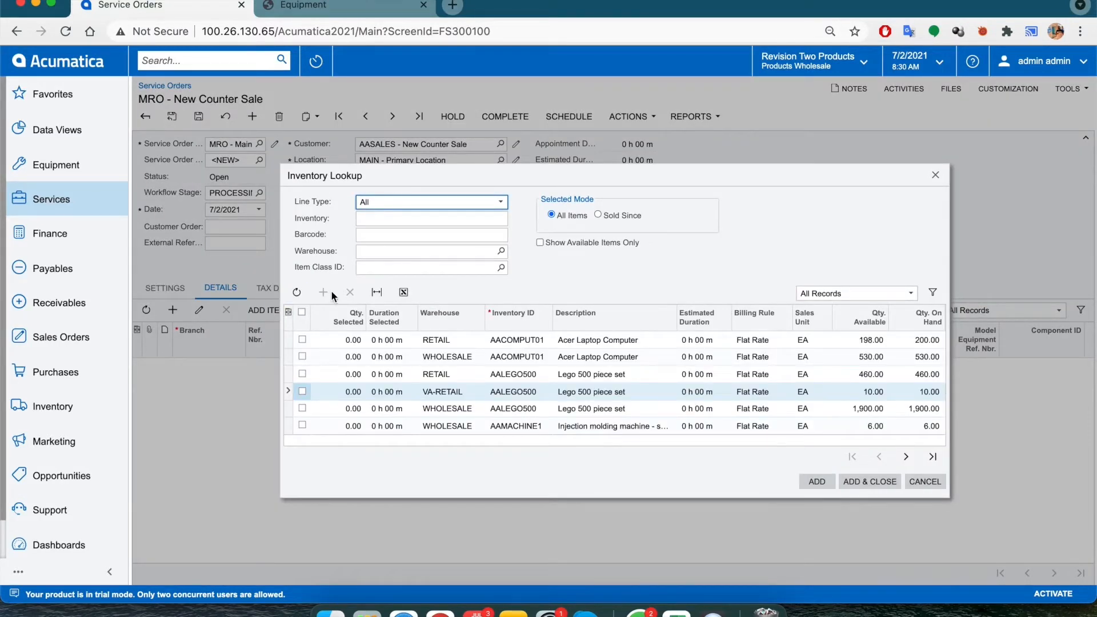
click(483, 202)
click(451, 216)
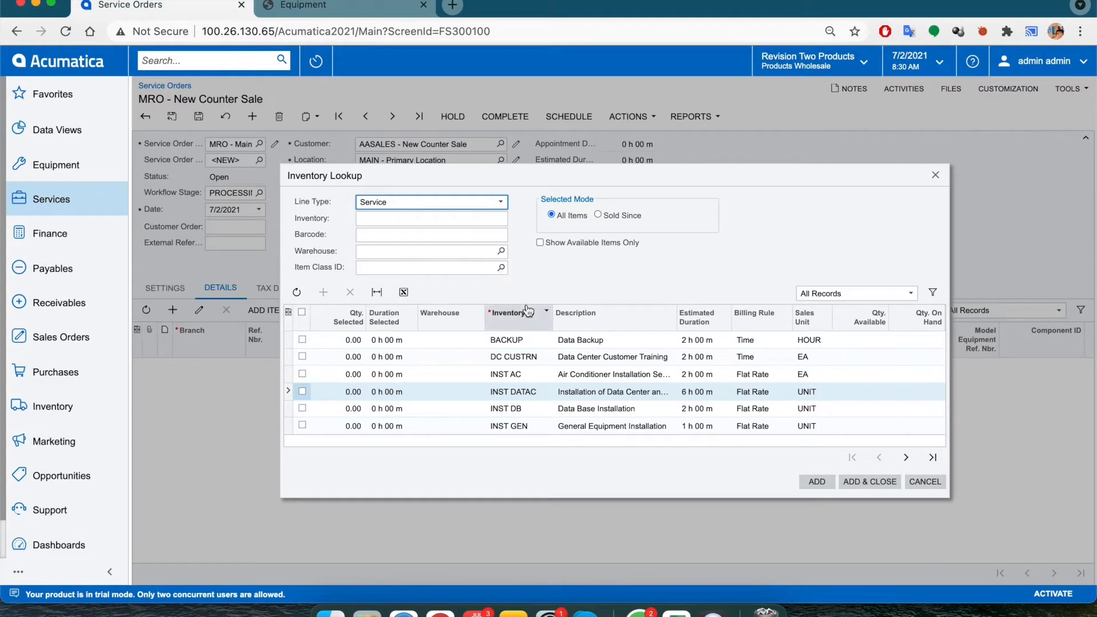
click(905, 461)
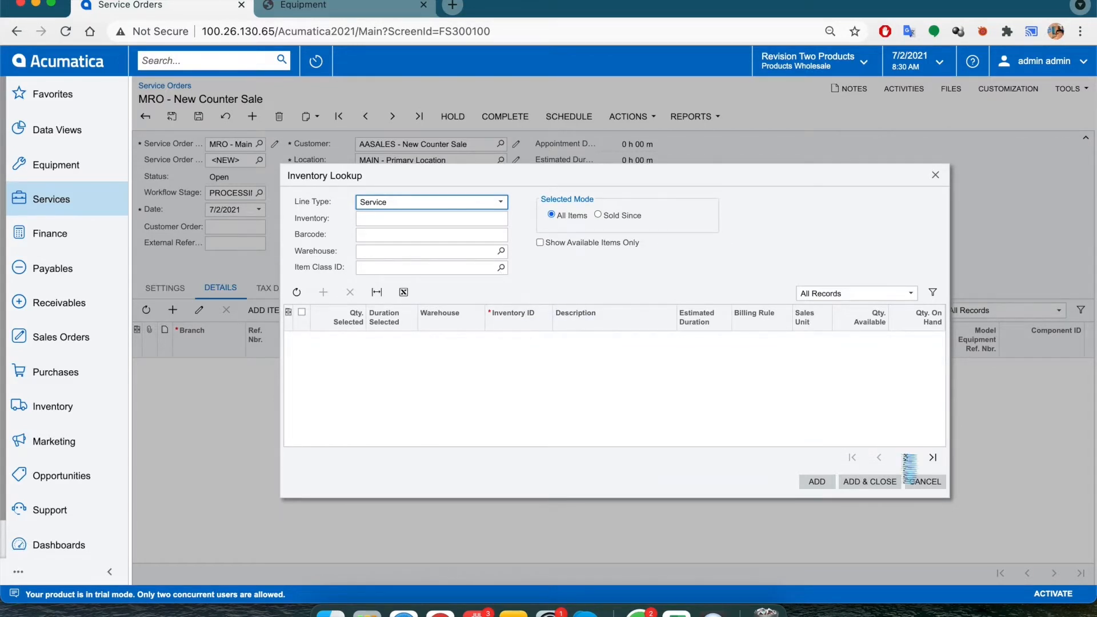
click(906, 461)
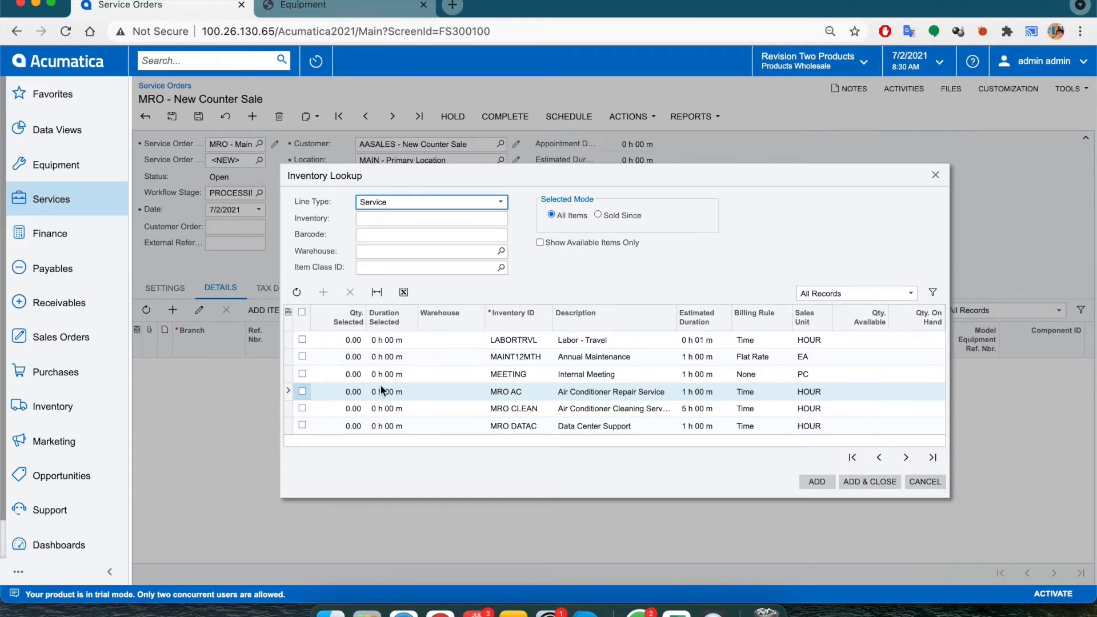
click(303, 392)
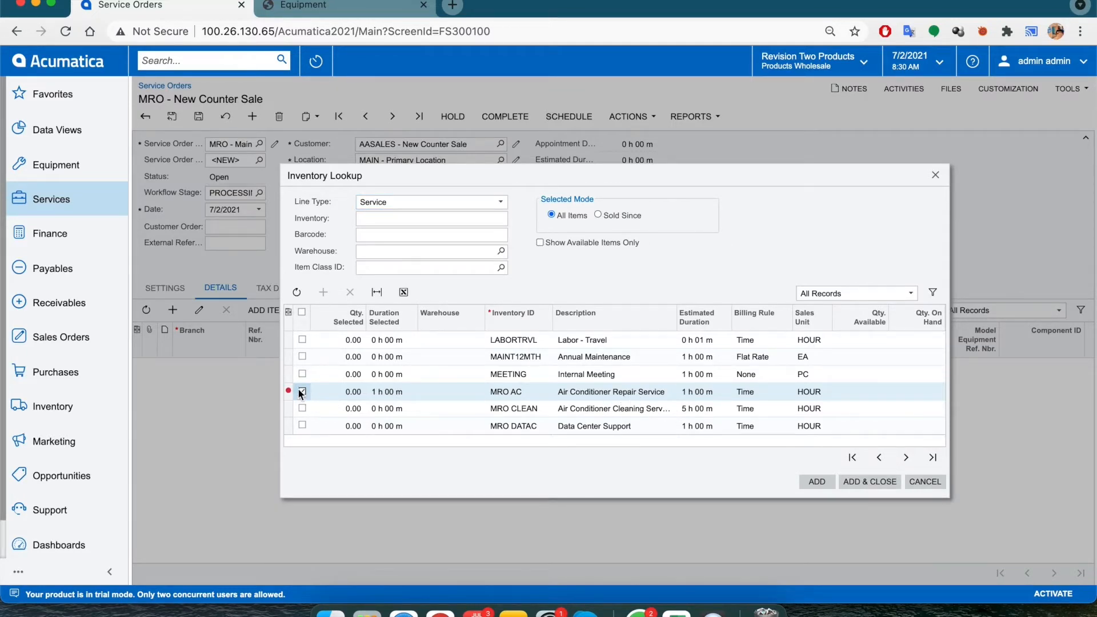
click(861, 485)
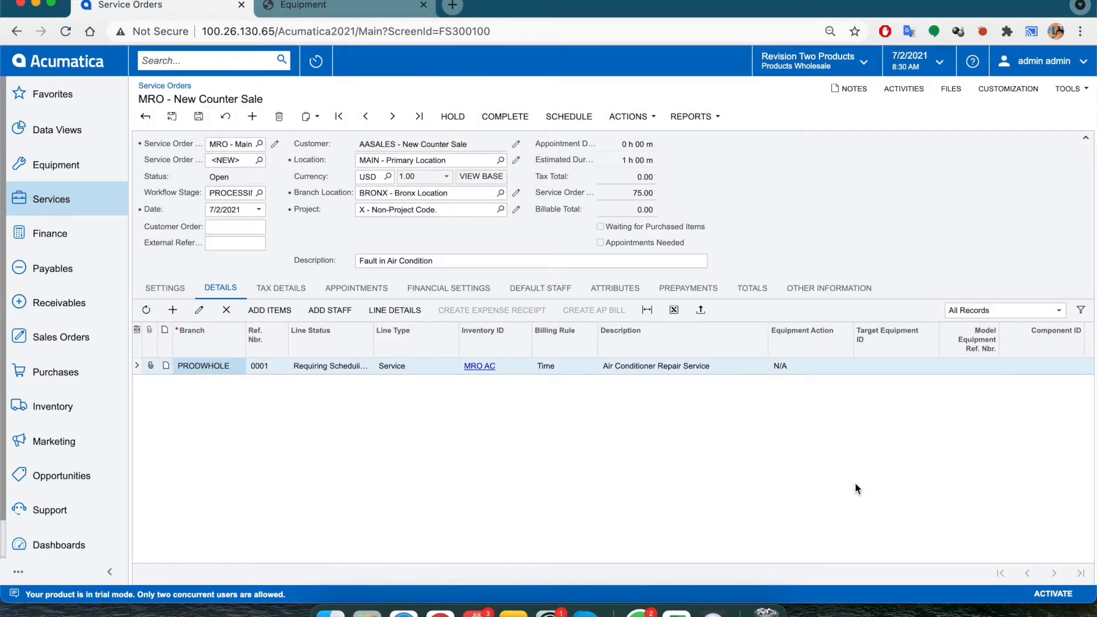
Check the equipment, warehouse and price fields of the repair service line and save the service order.
scroll(855, 482, right, 2)
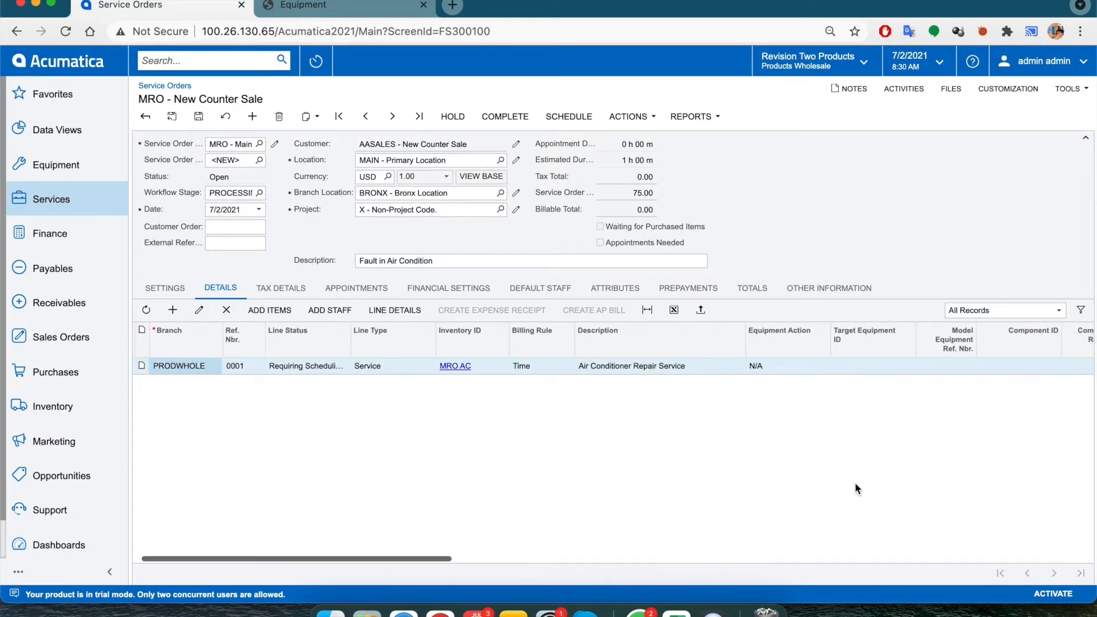
scroll(856, 482, right, 10)
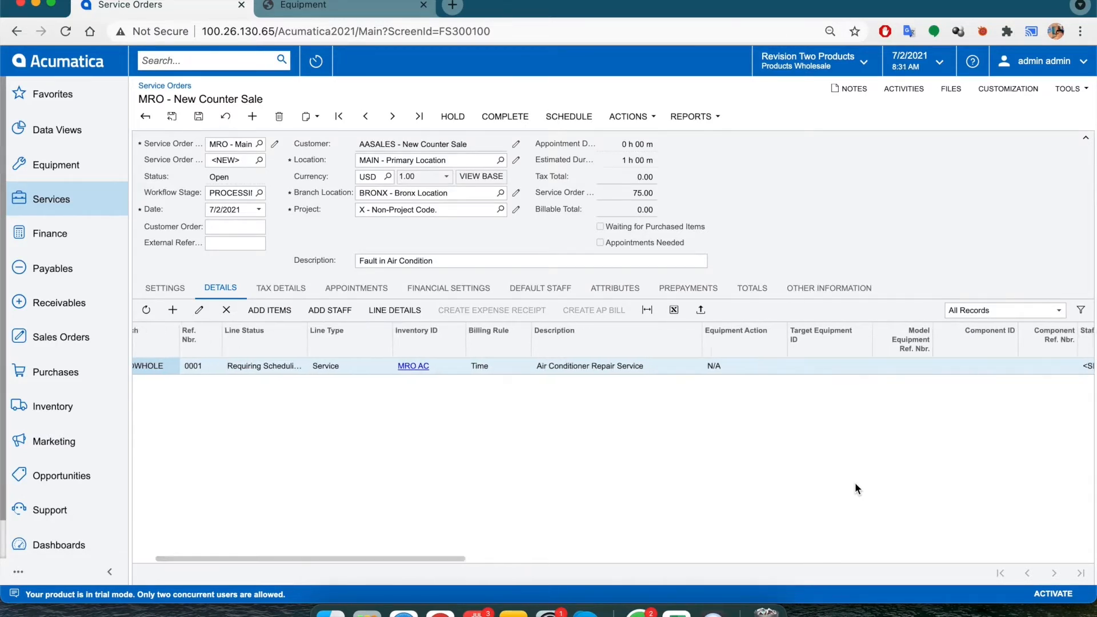
scroll(855, 483, right, 4)
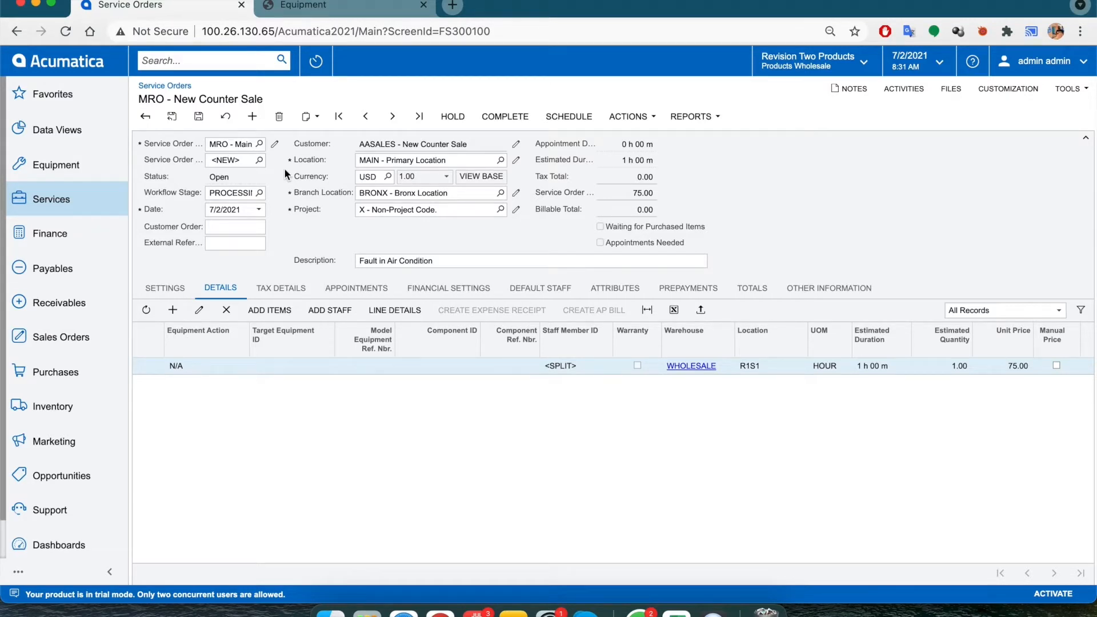
click(200, 117)
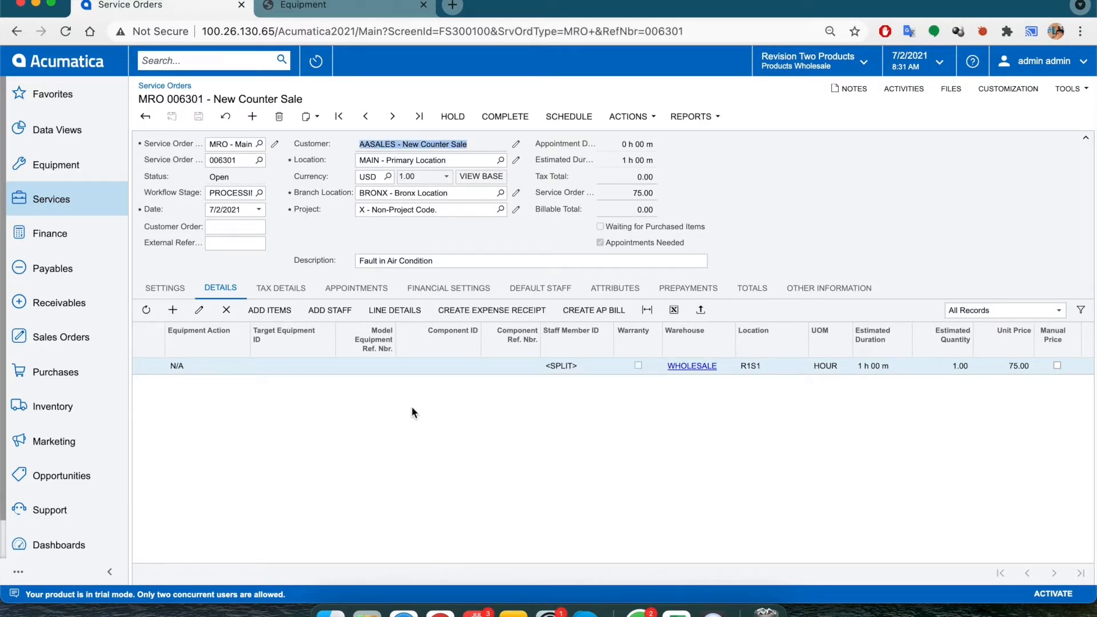
Set the repair service line's target equipment to SME00009 and save the service order.
scroll(412, 406, left, 3)
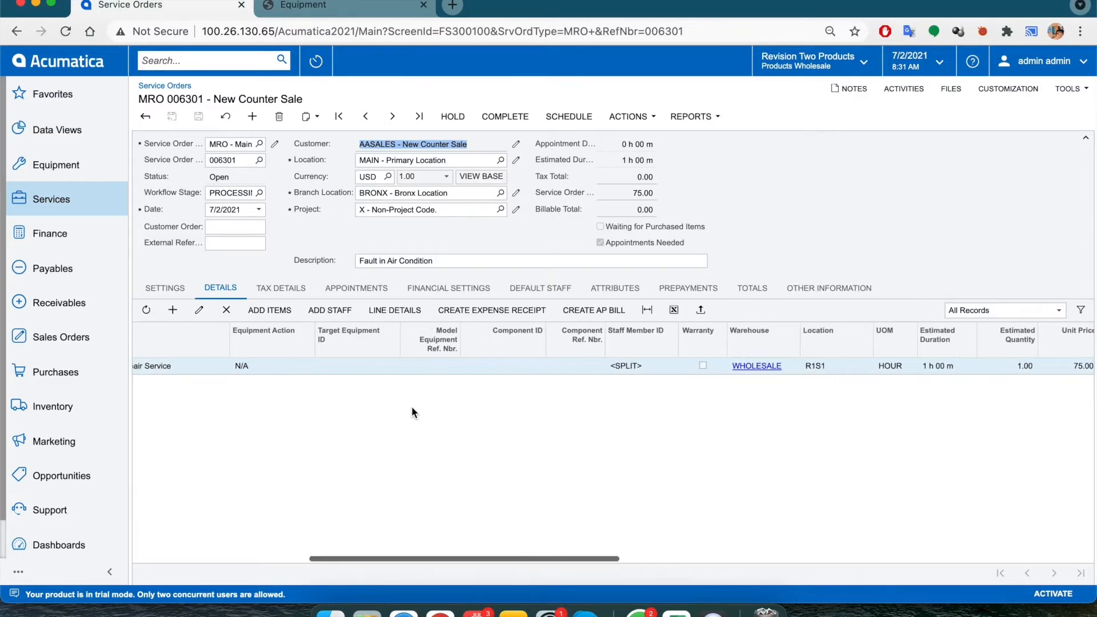
click(351, 366)
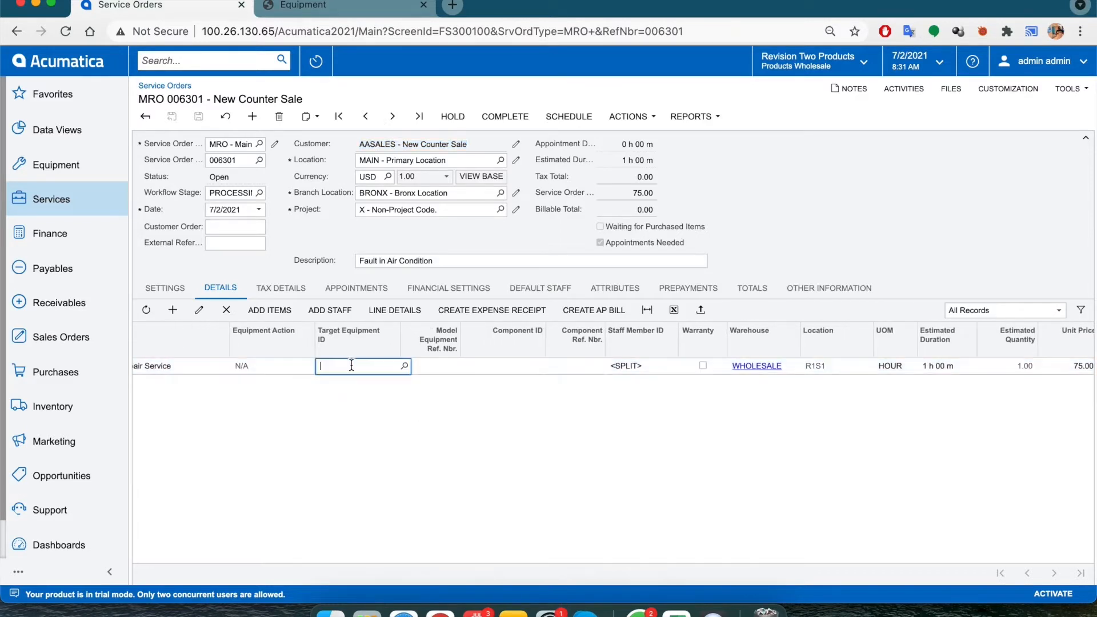
click(406, 368)
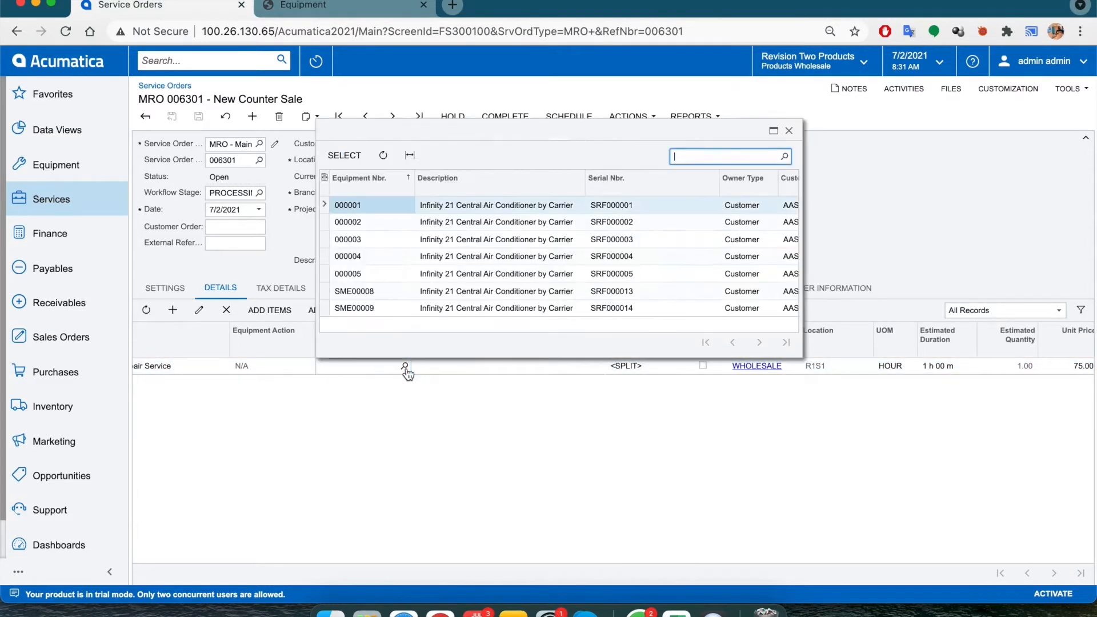
double_click(612, 307)
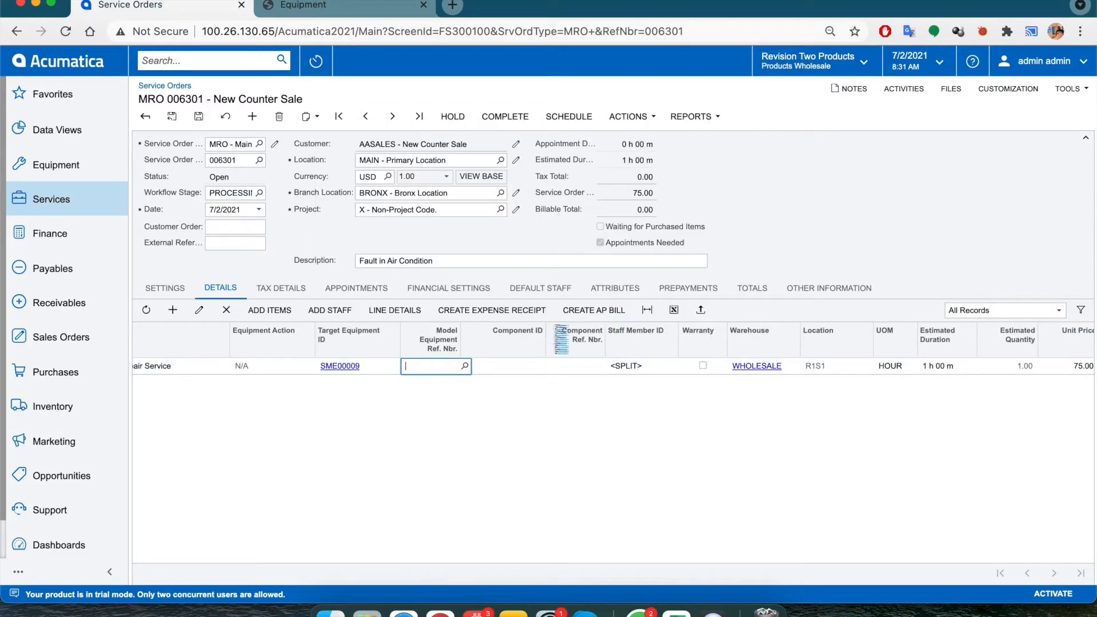
key(Tab)
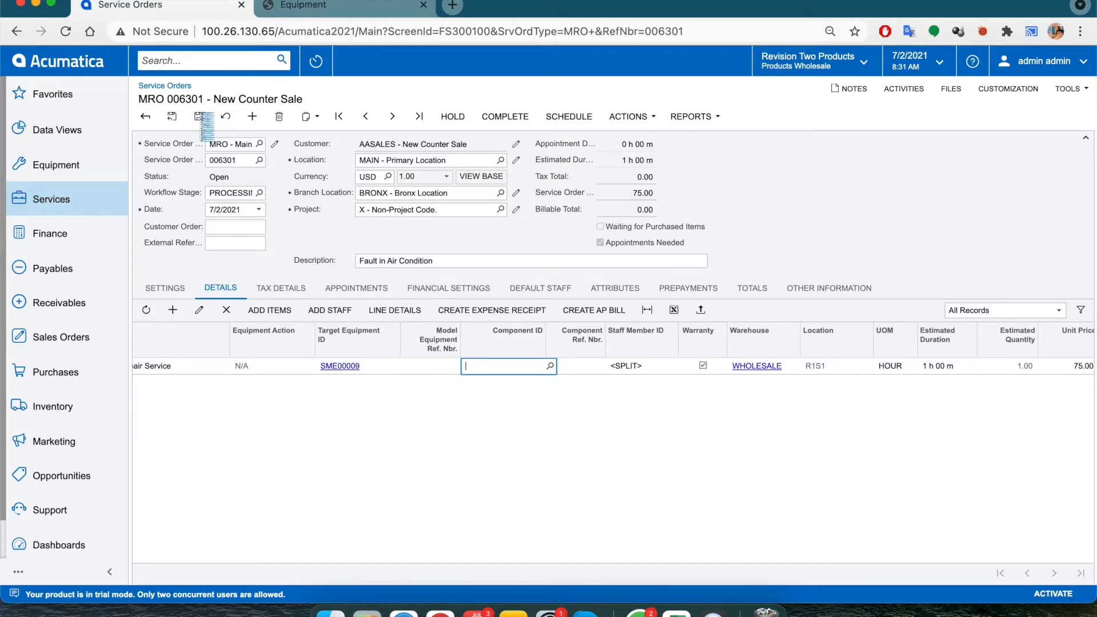
click(198, 116)
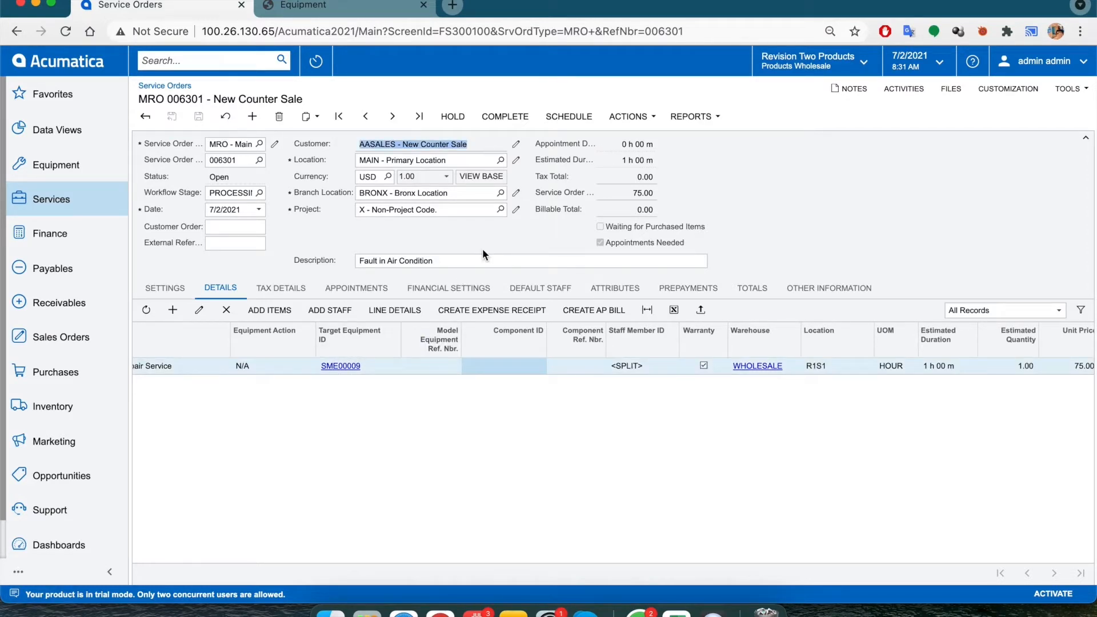
Schedule an appointment from the service order, keeping its proposed date and time, and save it.
click(584, 121)
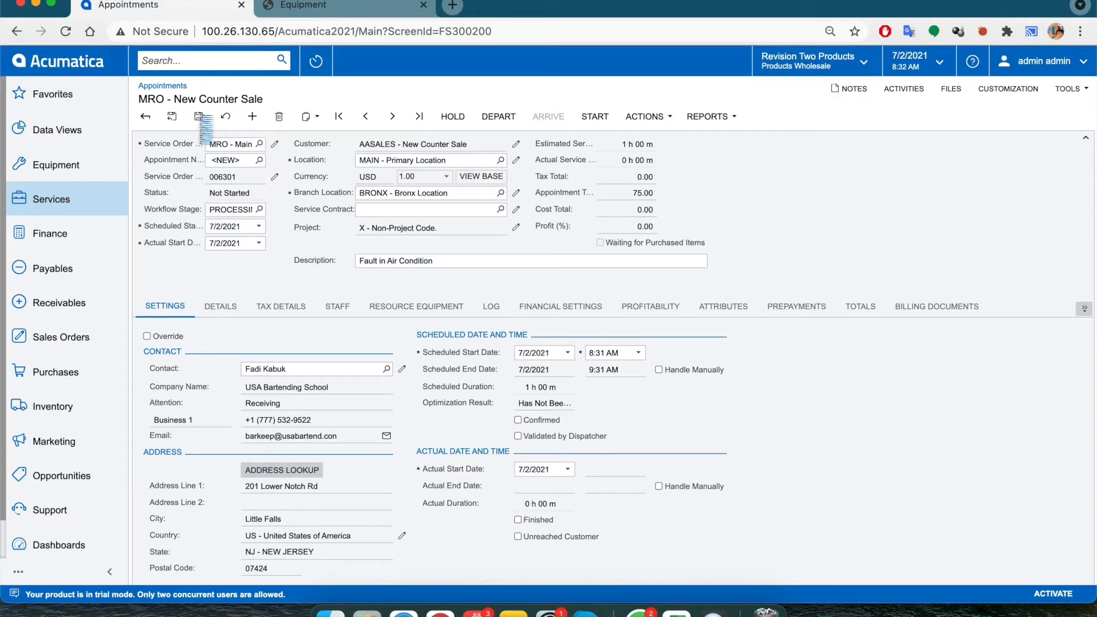
click(199, 116)
Add the second employee in the staff list to the appointment's staff and save the appointment.
click(339, 308)
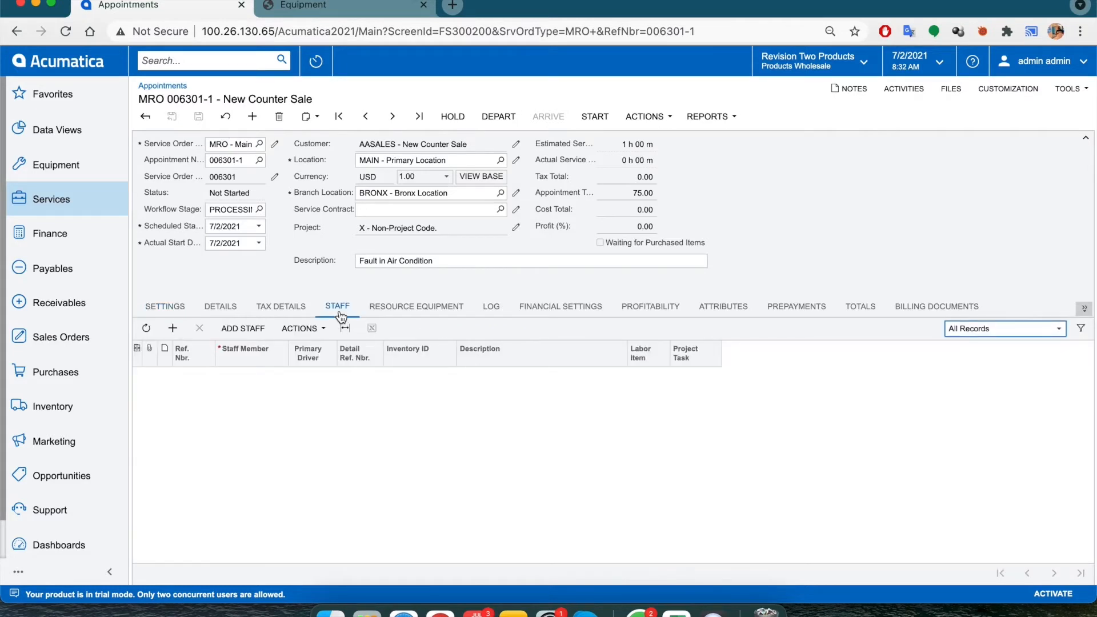
click(247, 329)
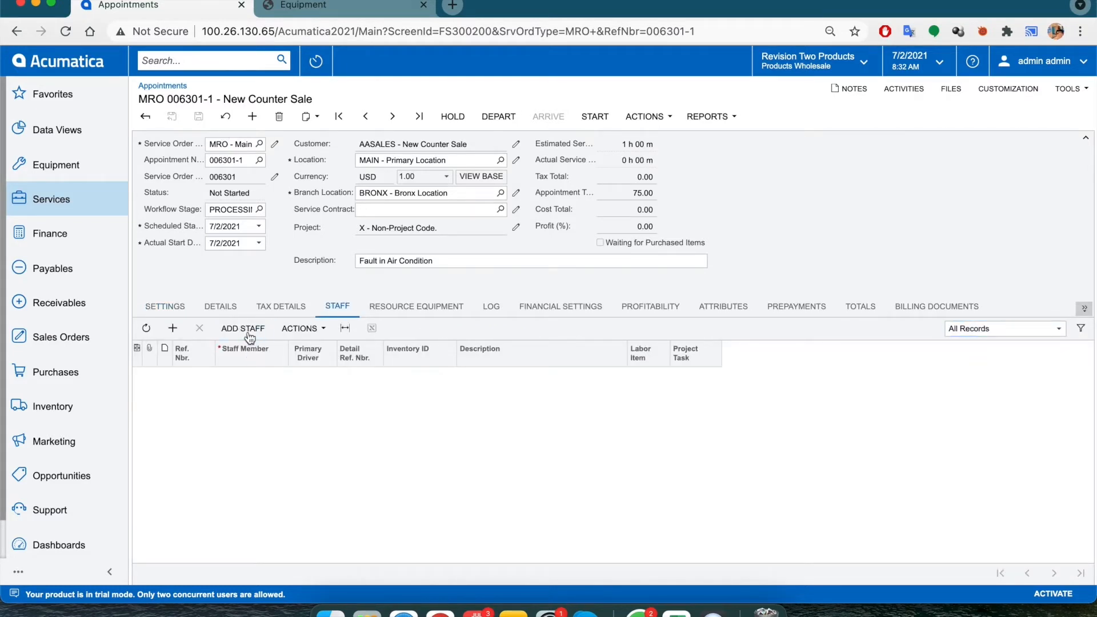
click(248, 333)
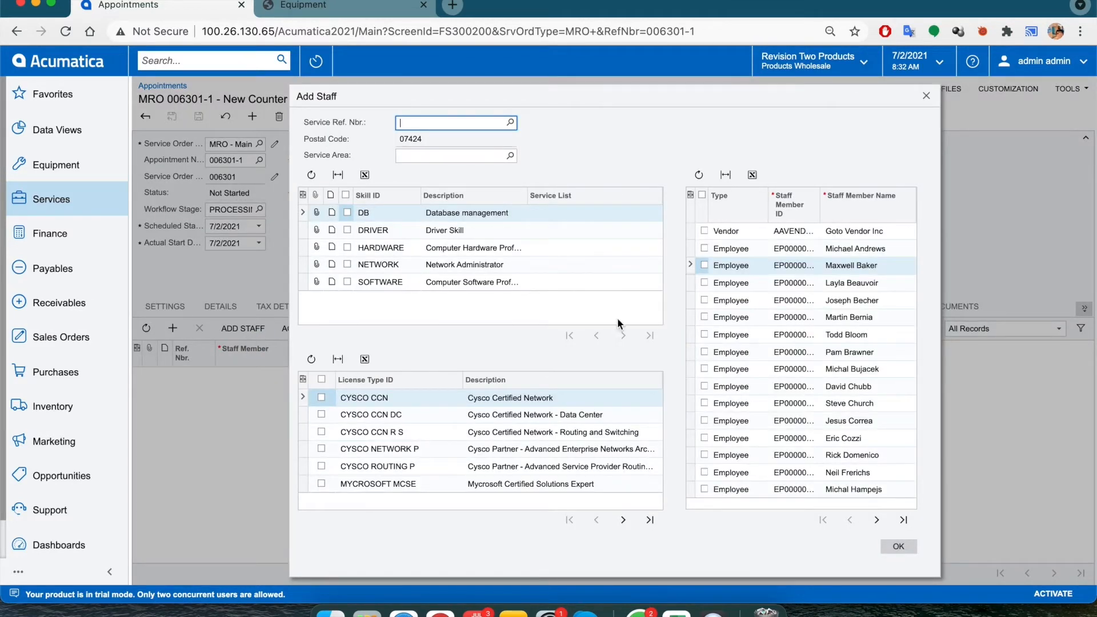
click(705, 266)
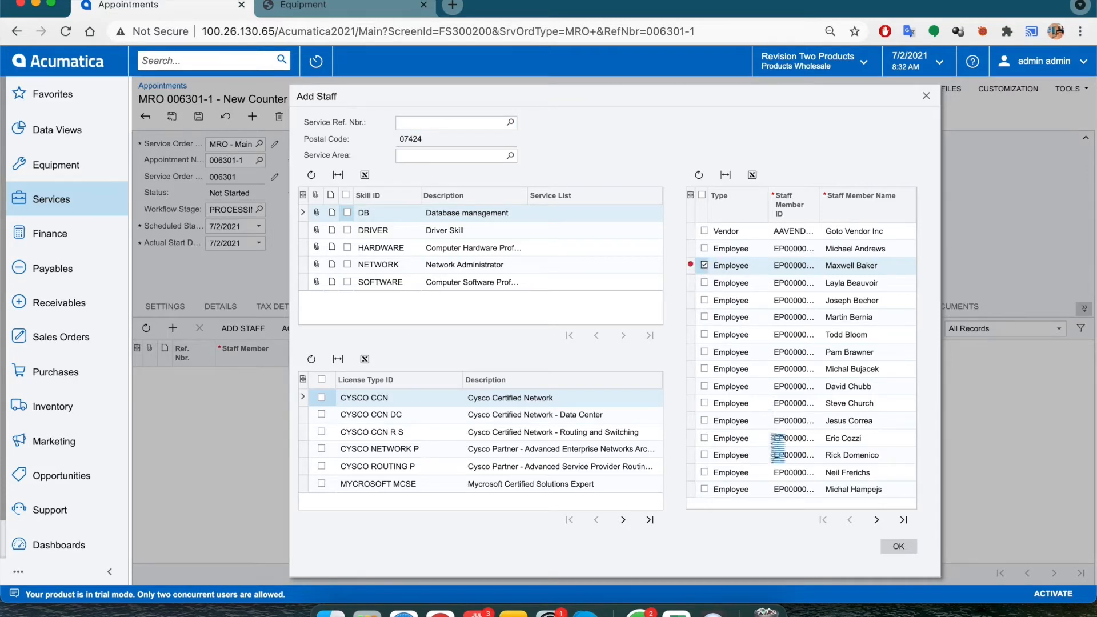
click(899, 547)
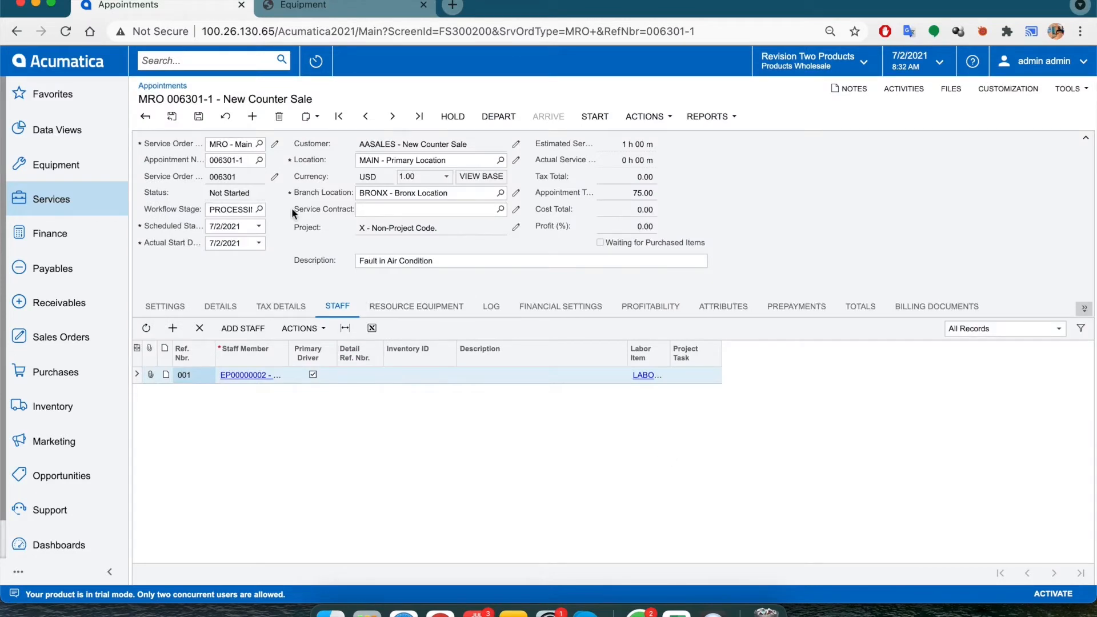
click(199, 117)
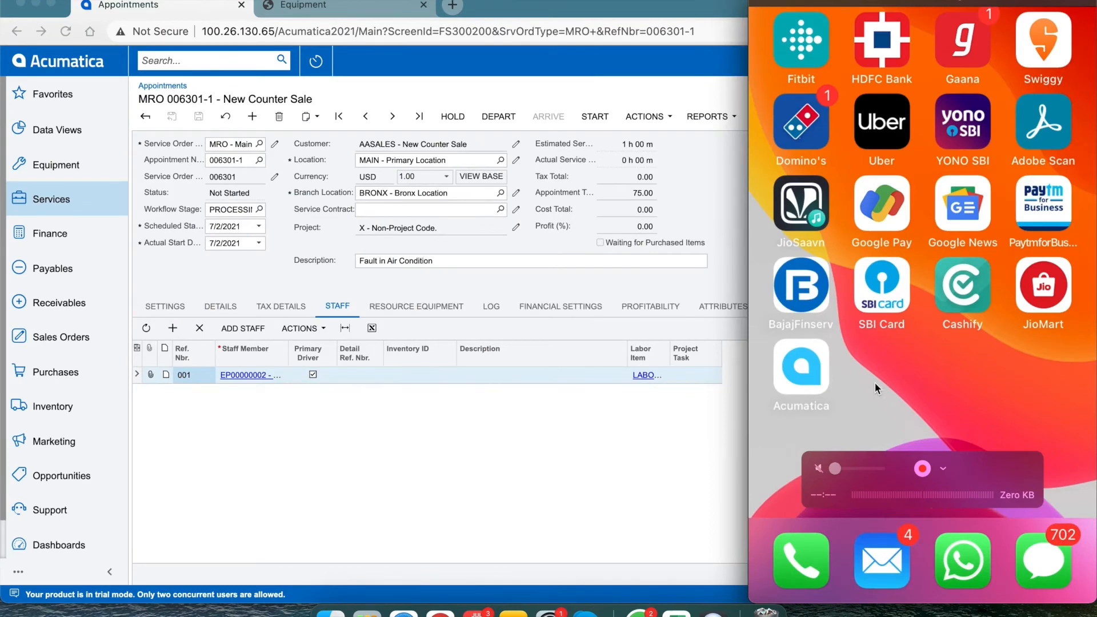
Switch to the Acumatica mobile app on the mirrored phone and open the "Fault in Air Condition" appointment from the Appointments List.
click(834, 382)
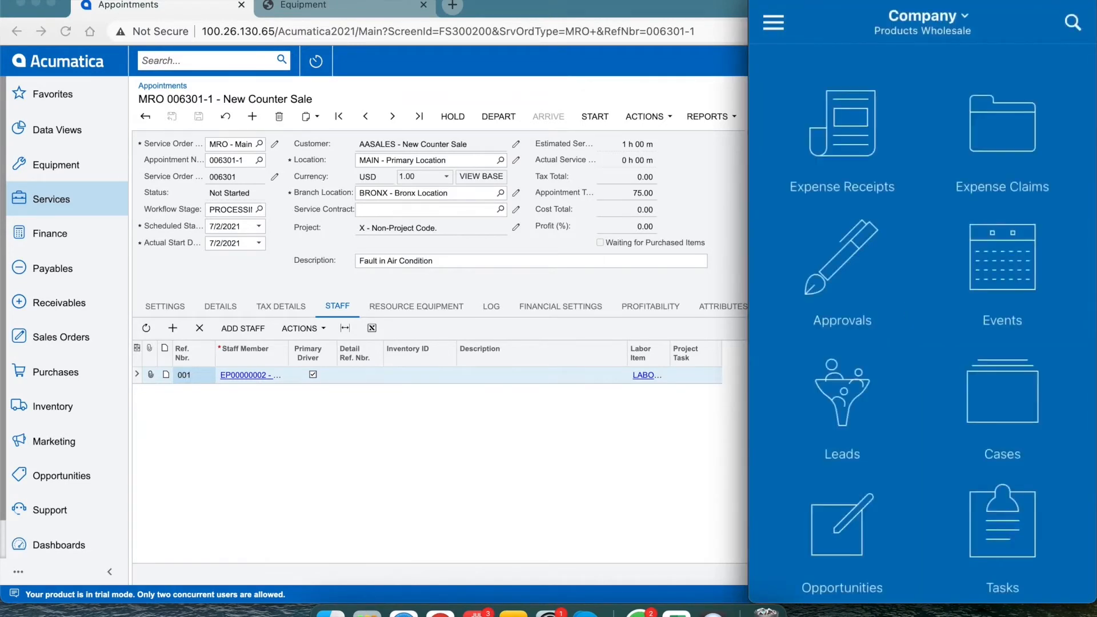
scroll(923, 320, down, 15)
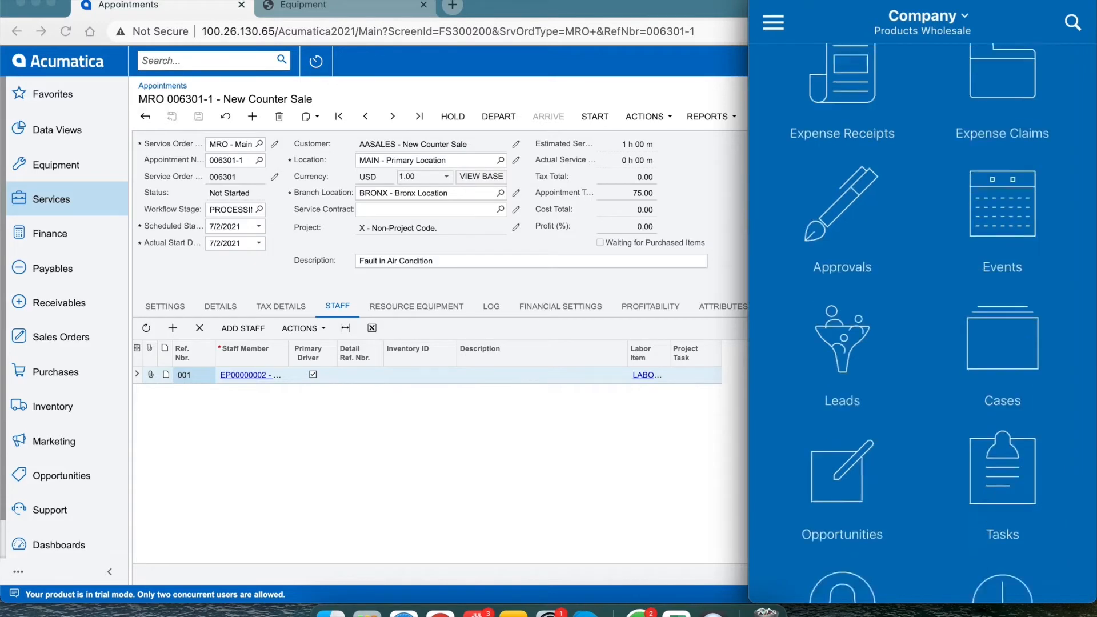
scroll(923, 320, down, 3)
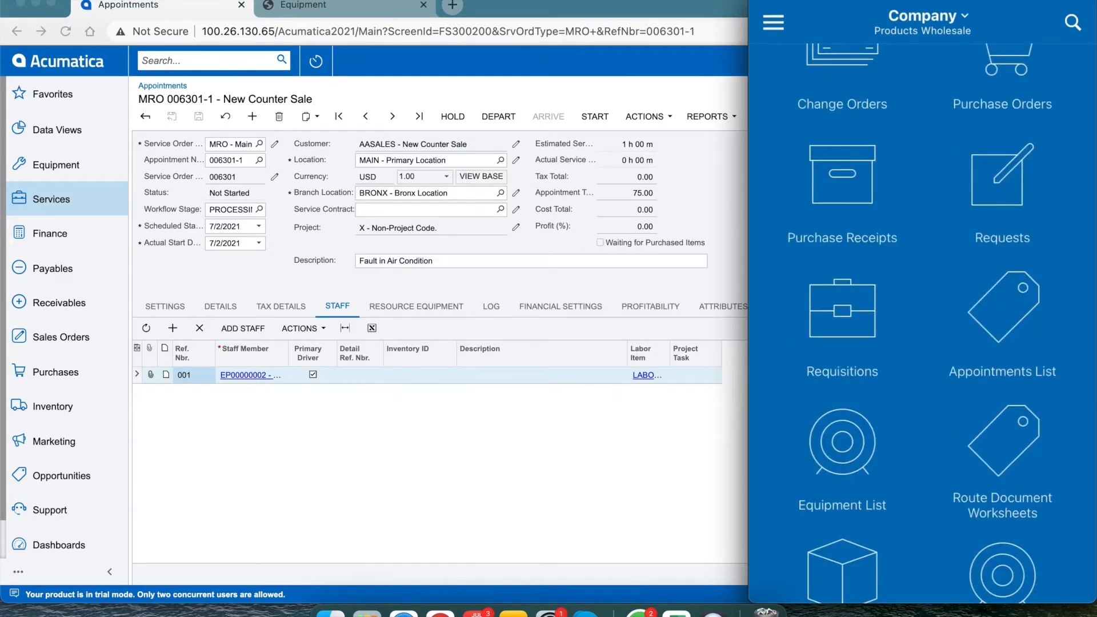
click(1003, 323)
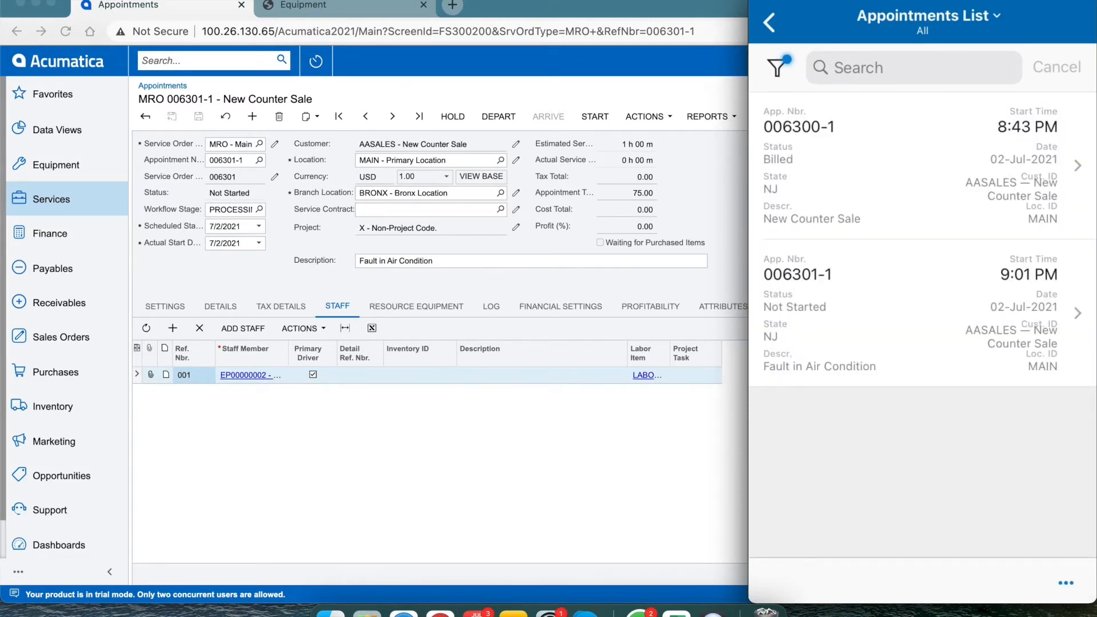
click(914, 313)
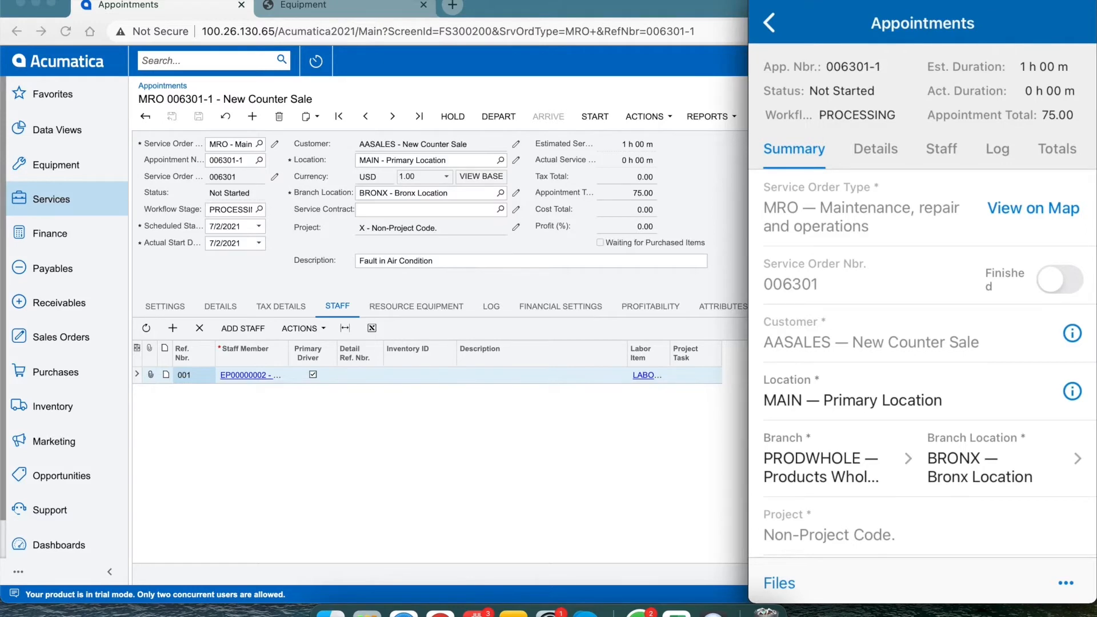
Start the appointment with Travel logging and process it for all staff.
click(1067, 583)
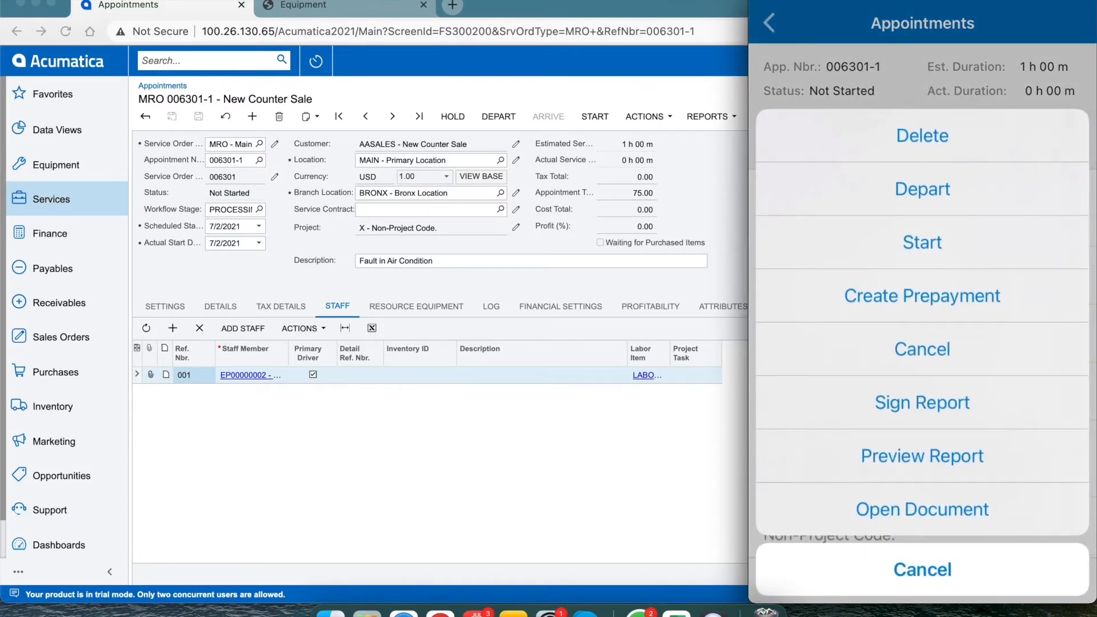
click(922, 243)
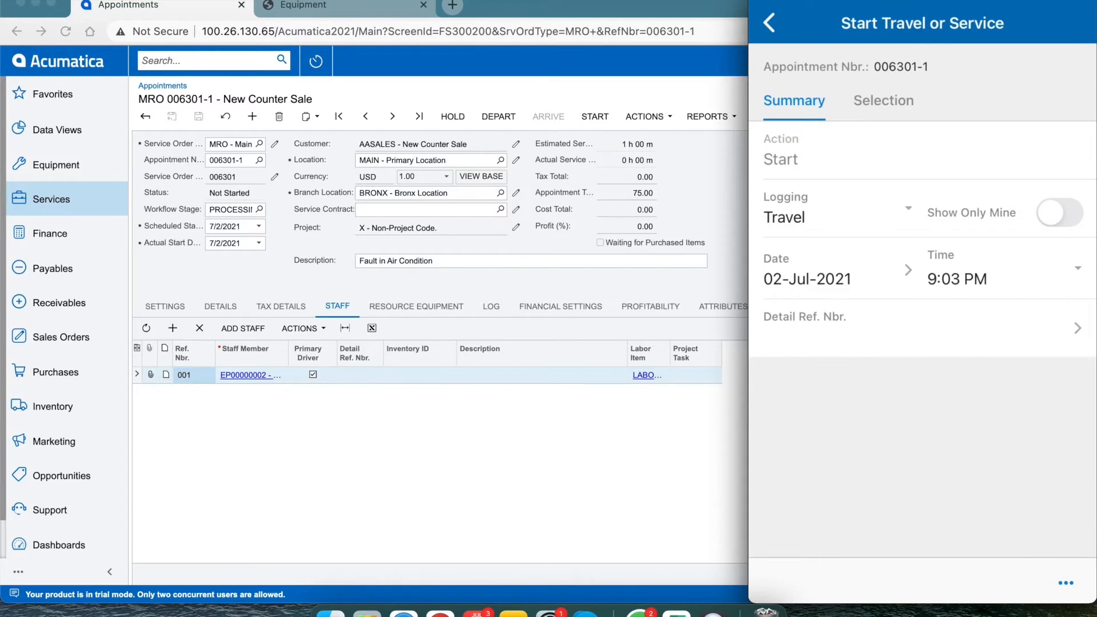
click(1066, 583)
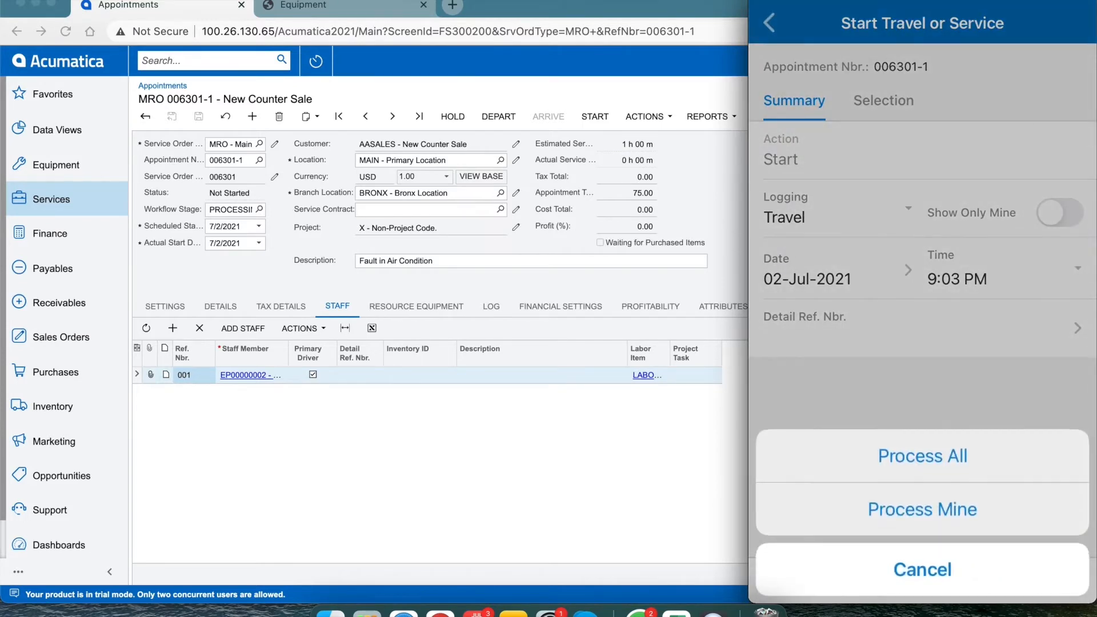
click(922, 456)
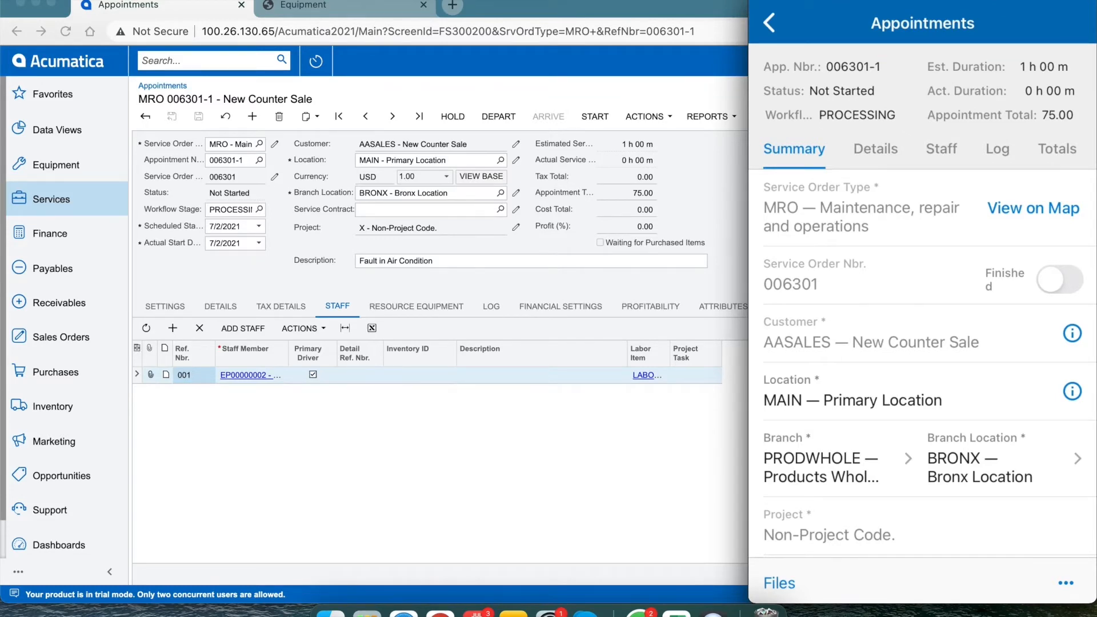
Record the arrival at the appointment by completing the travel with Process Mine, and bring up the appointment's available actions.
click(1066, 583)
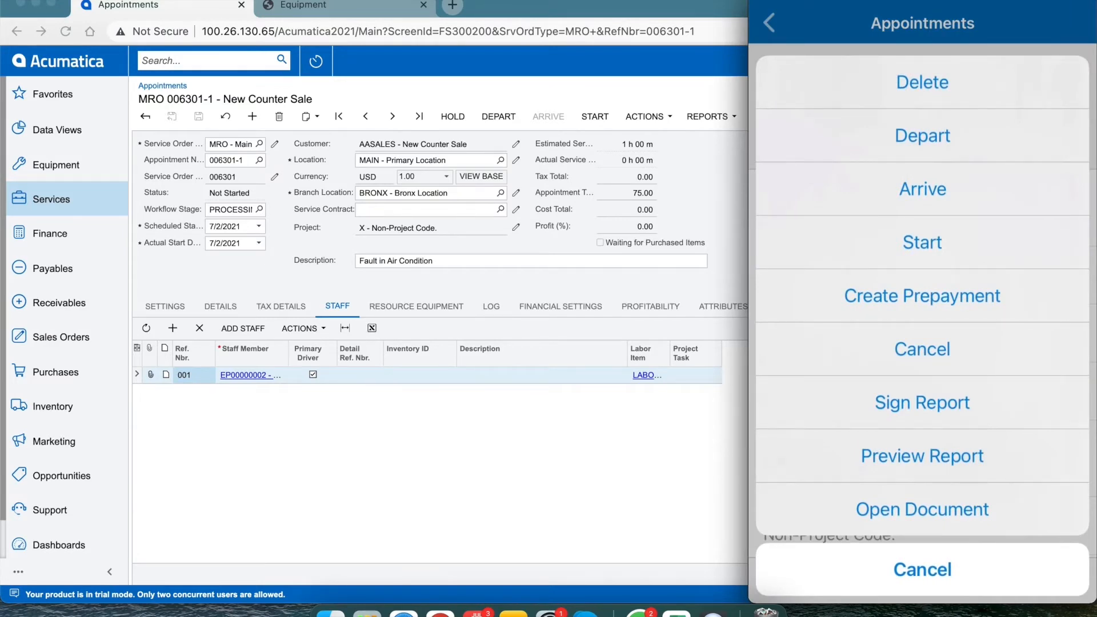
click(923, 189)
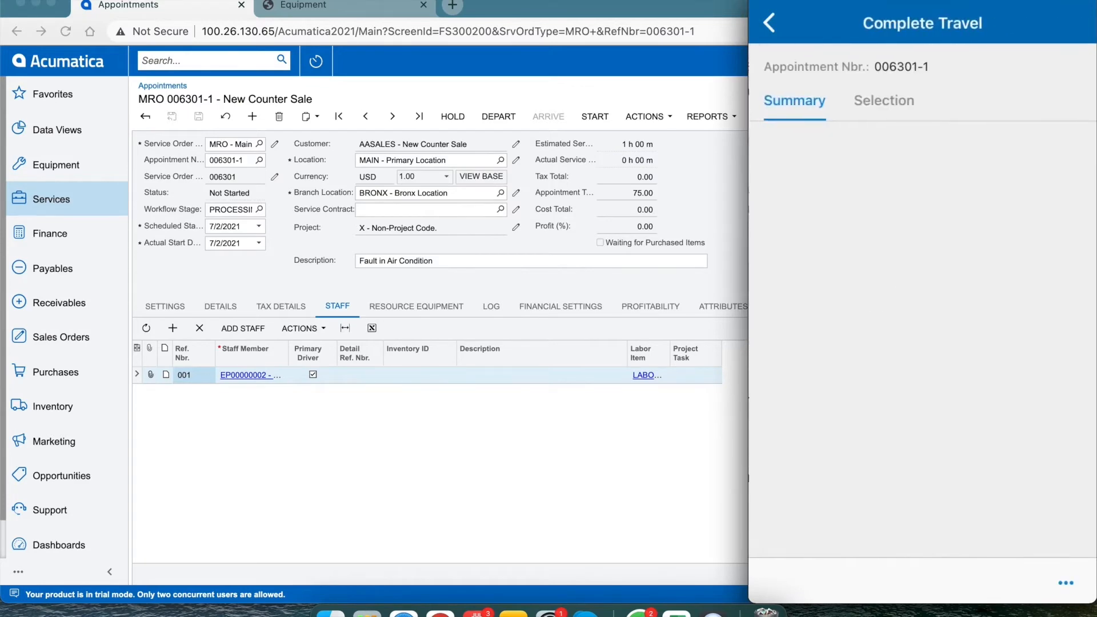
click(1067, 583)
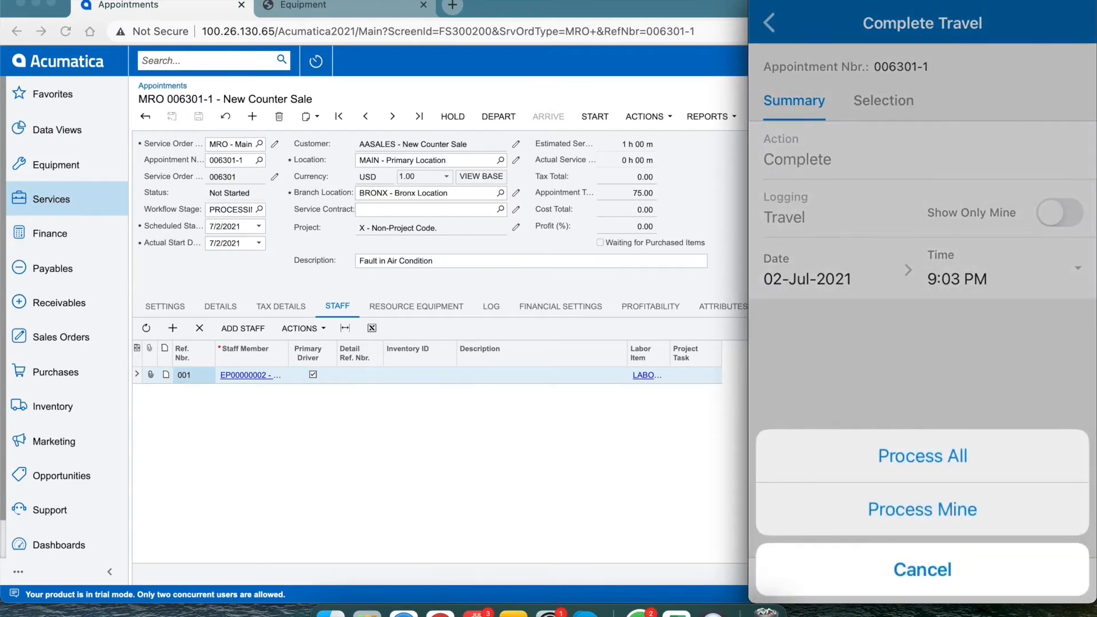
click(922, 510)
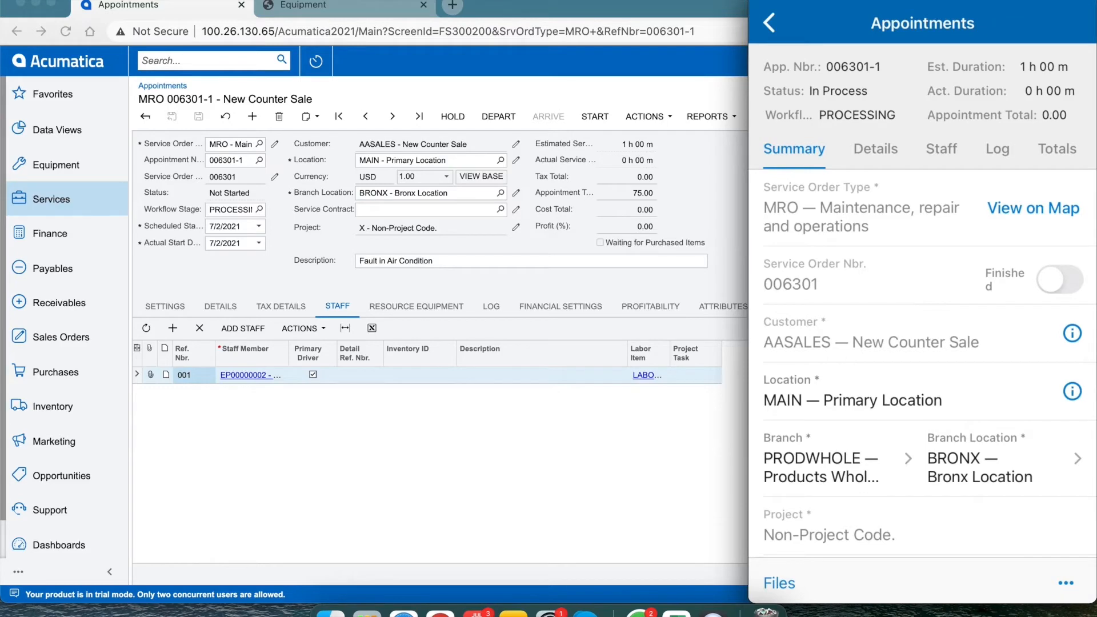
click(1066, 583)
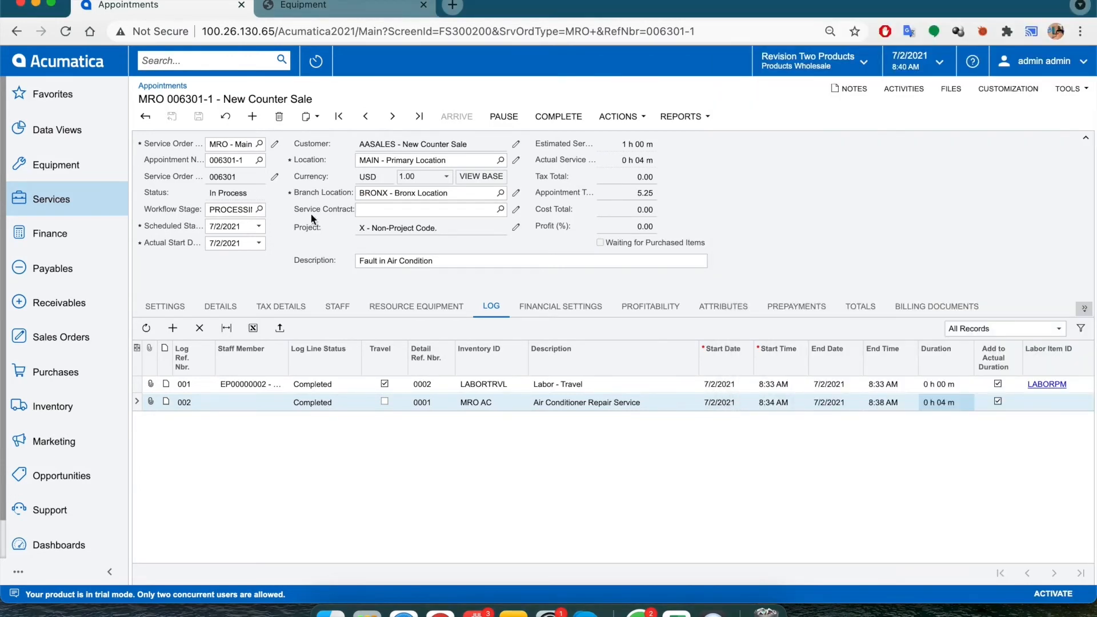
Switch to the browser, reload the appointment and try to run billing for it.
click(66, 33)
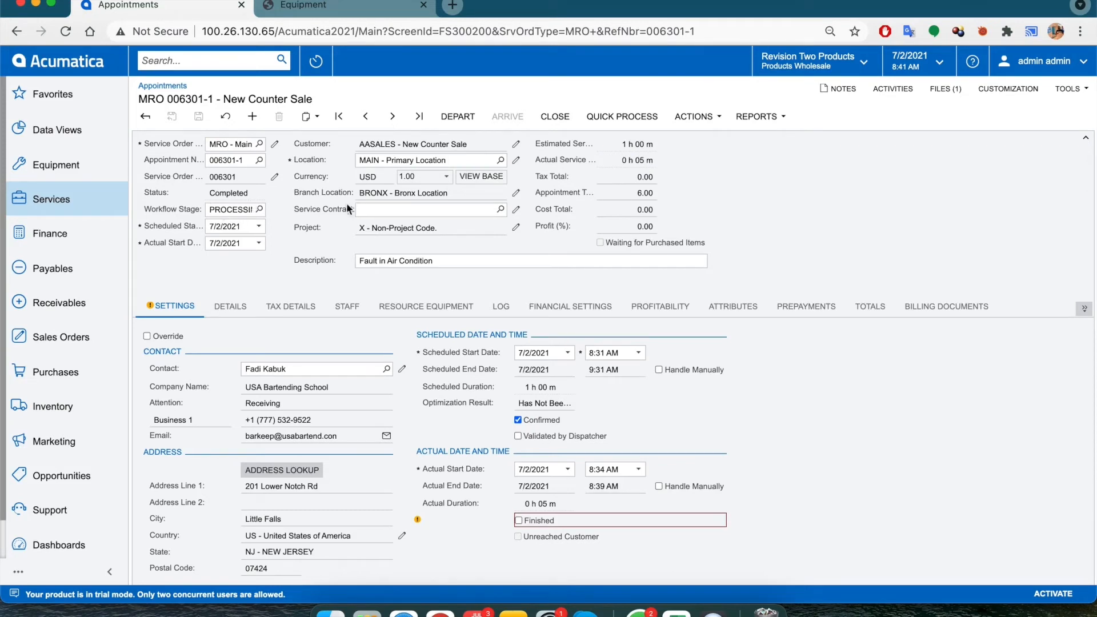
click(707, 117)
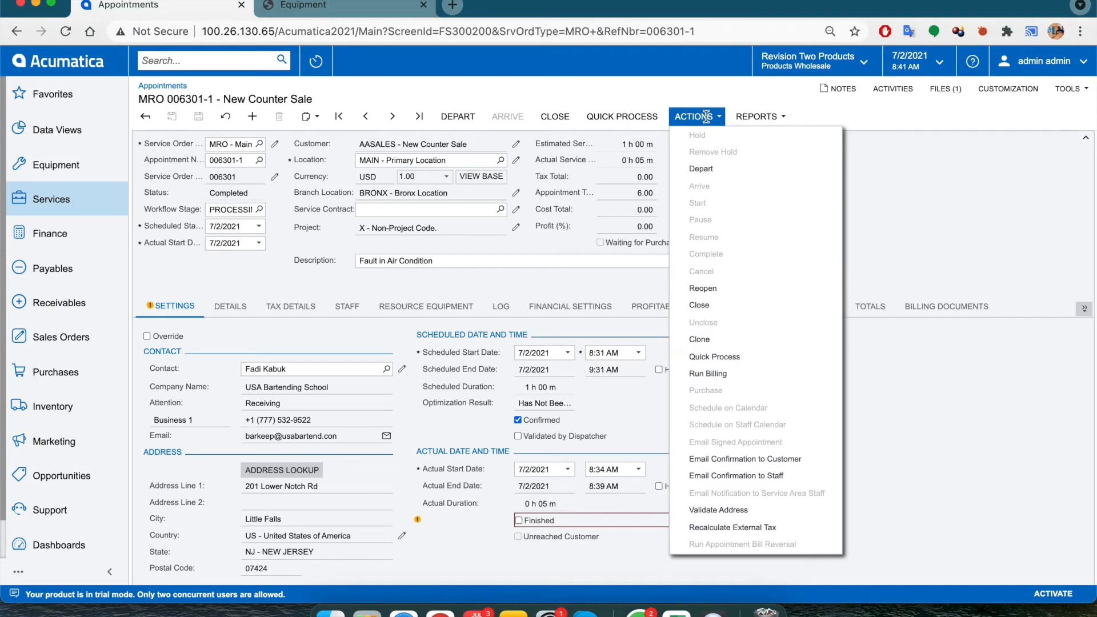
click(709, 375)
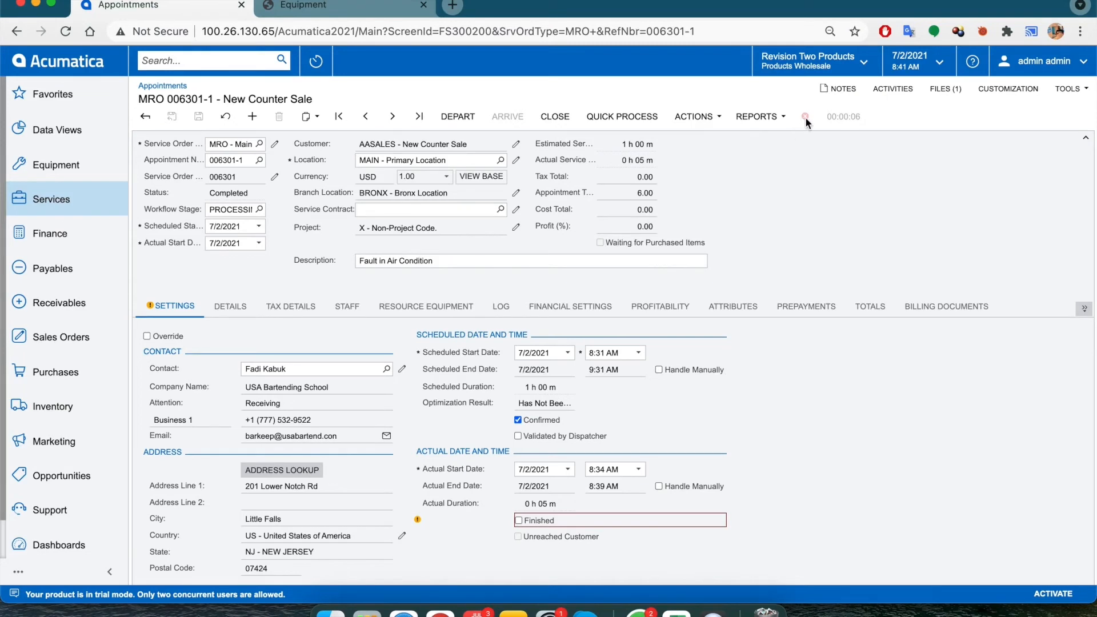
mouse_move(806, 118)
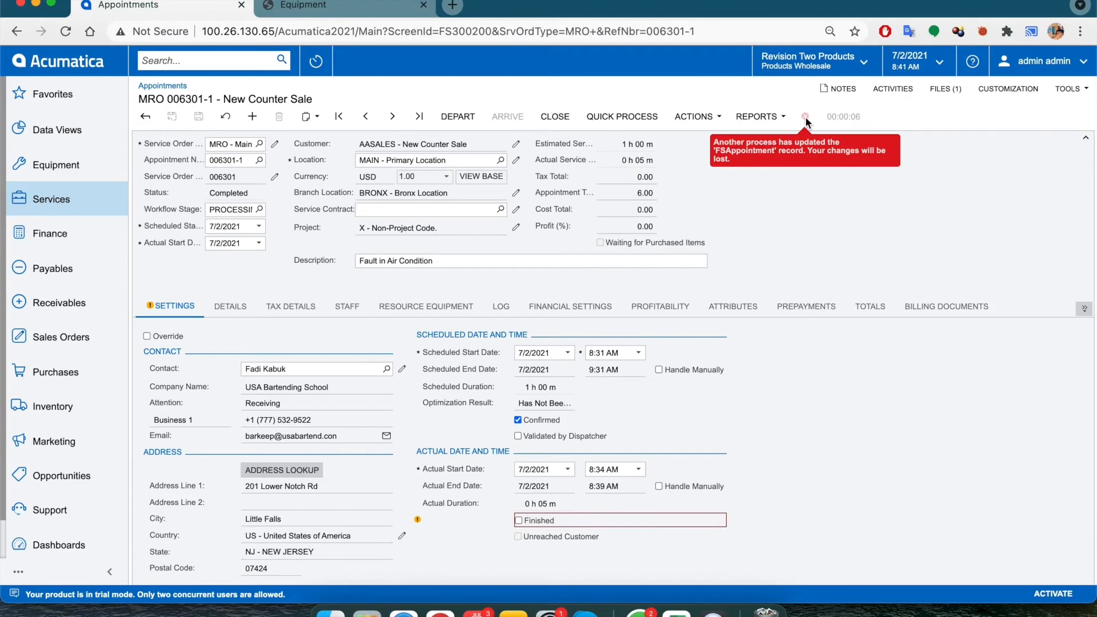
Quick-process the appointment with Run Billing enabled alongside the Close action.
click(642, 120)
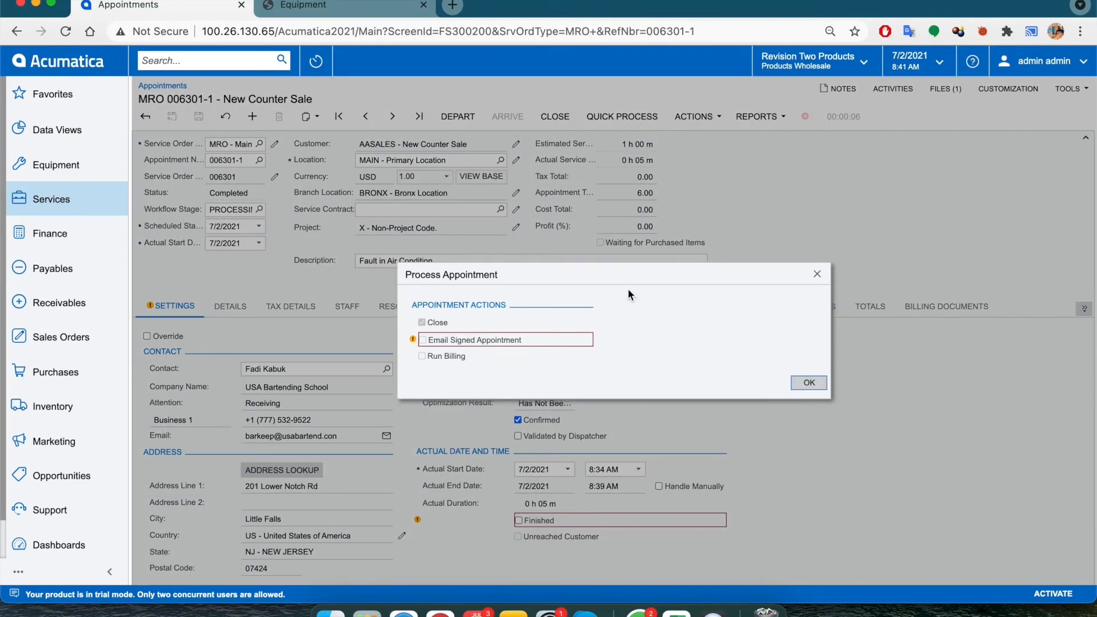
click(511, 351)
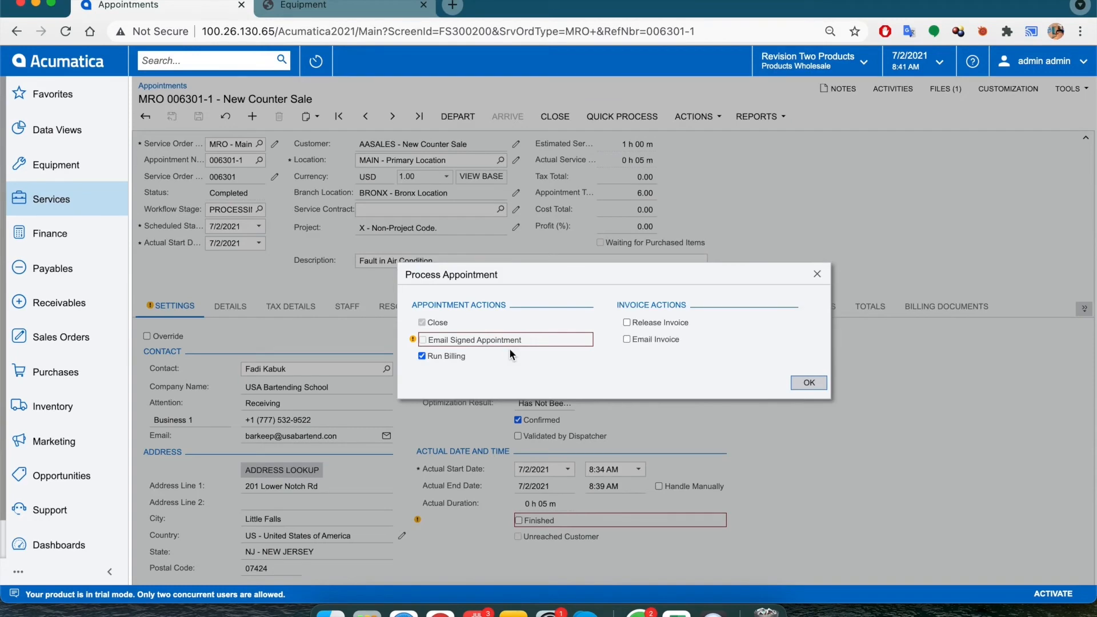
click(821, 389)
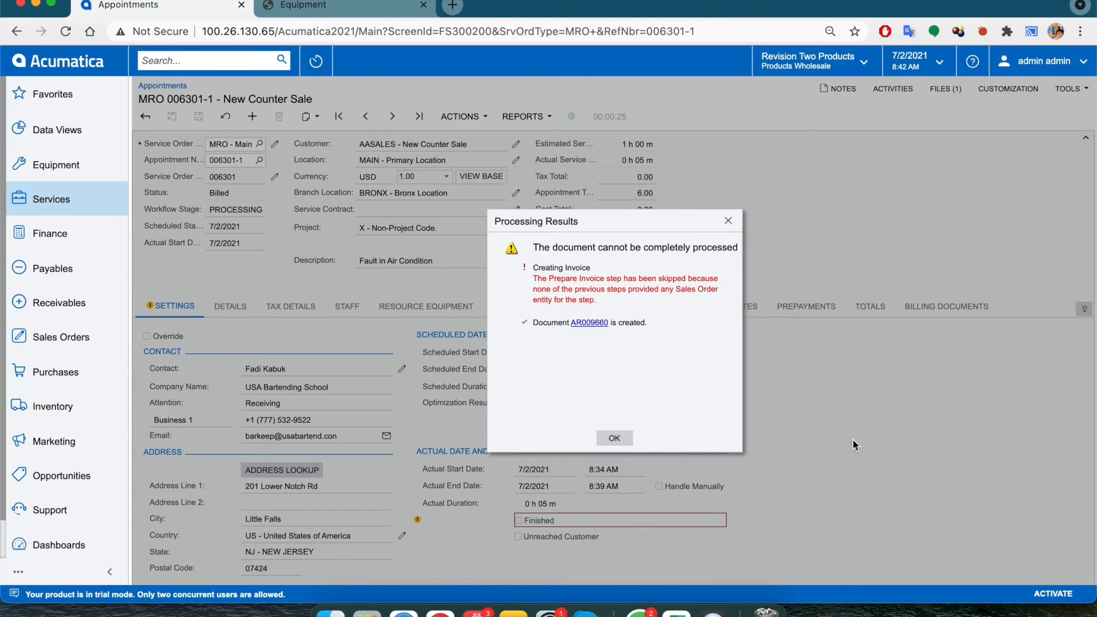
Open the invoice created from the appointment, check the equipment and quantities on its lines, and release it.
click(592, 323)
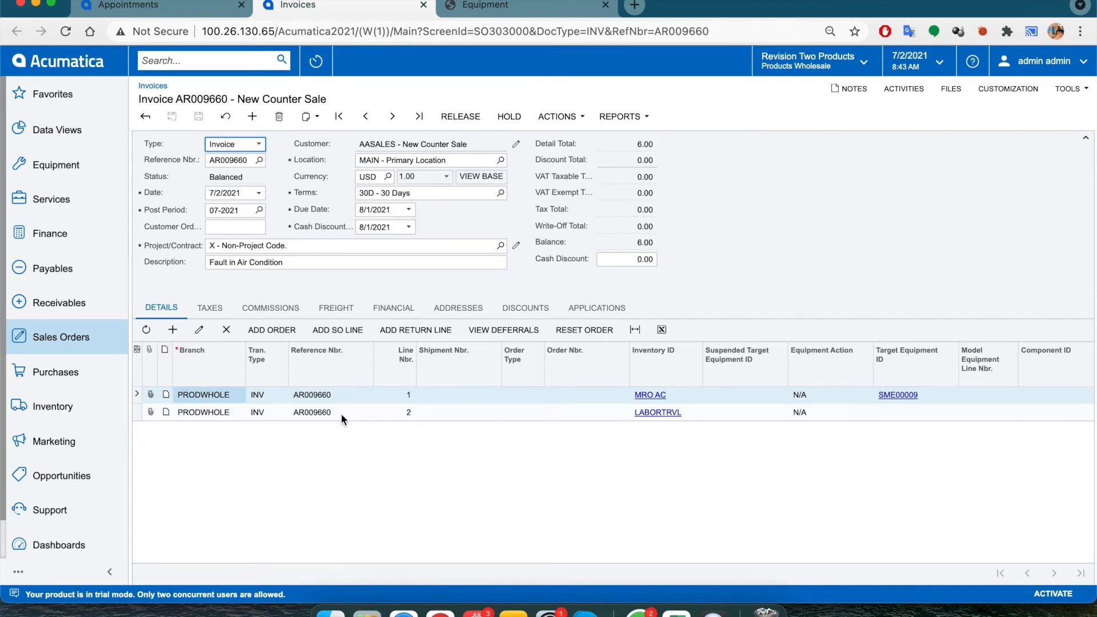
scroll(582, 460, right, 10)
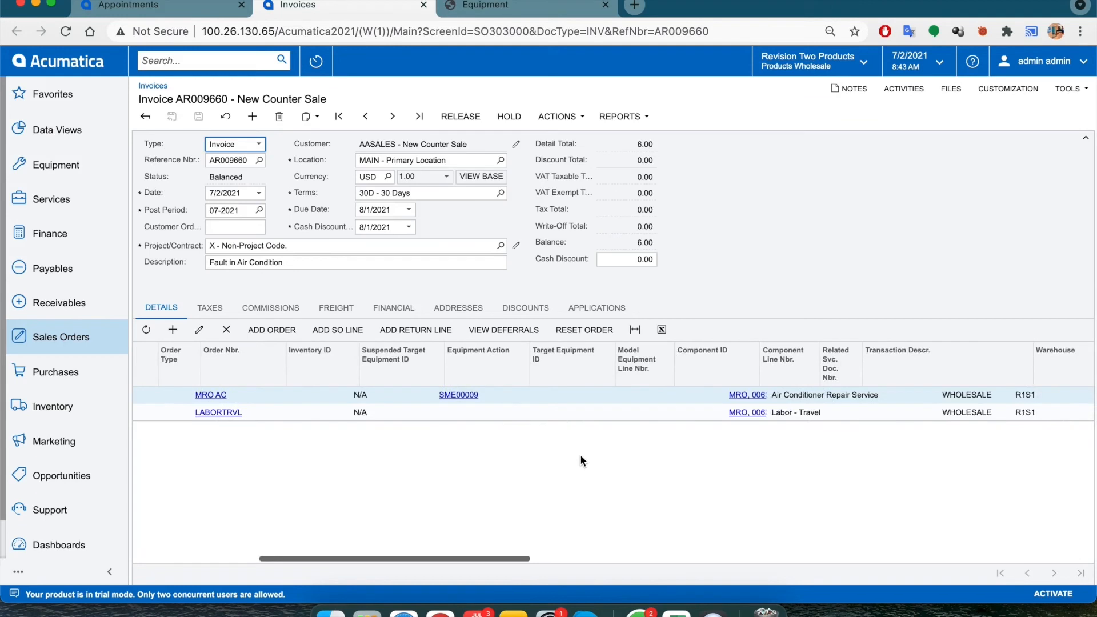
scroll(581, 460, right, 2)
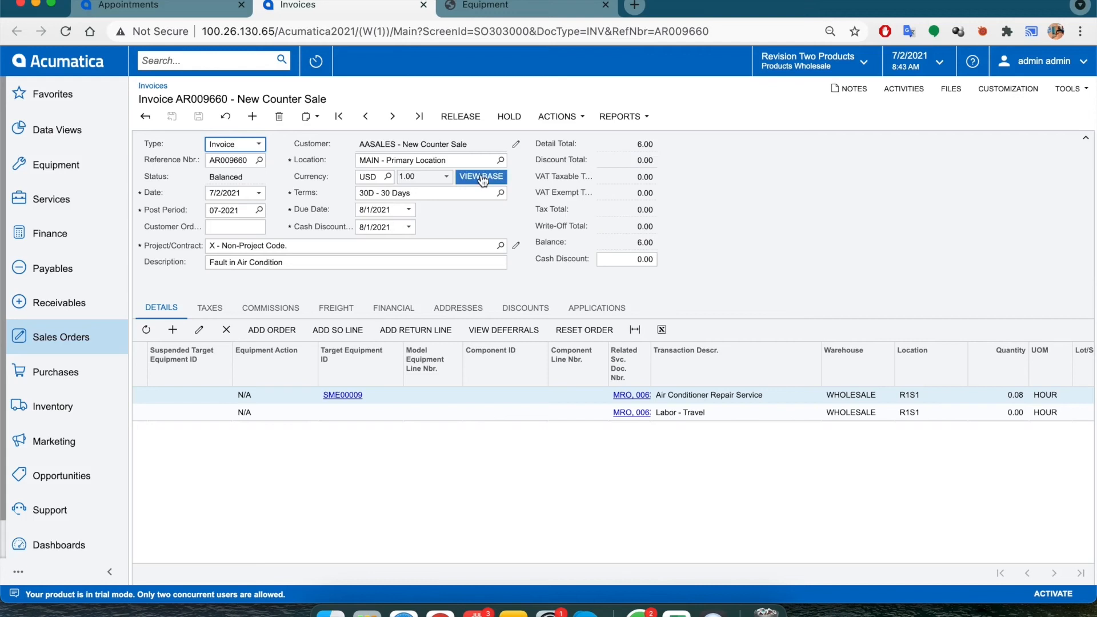
click(470, 117)
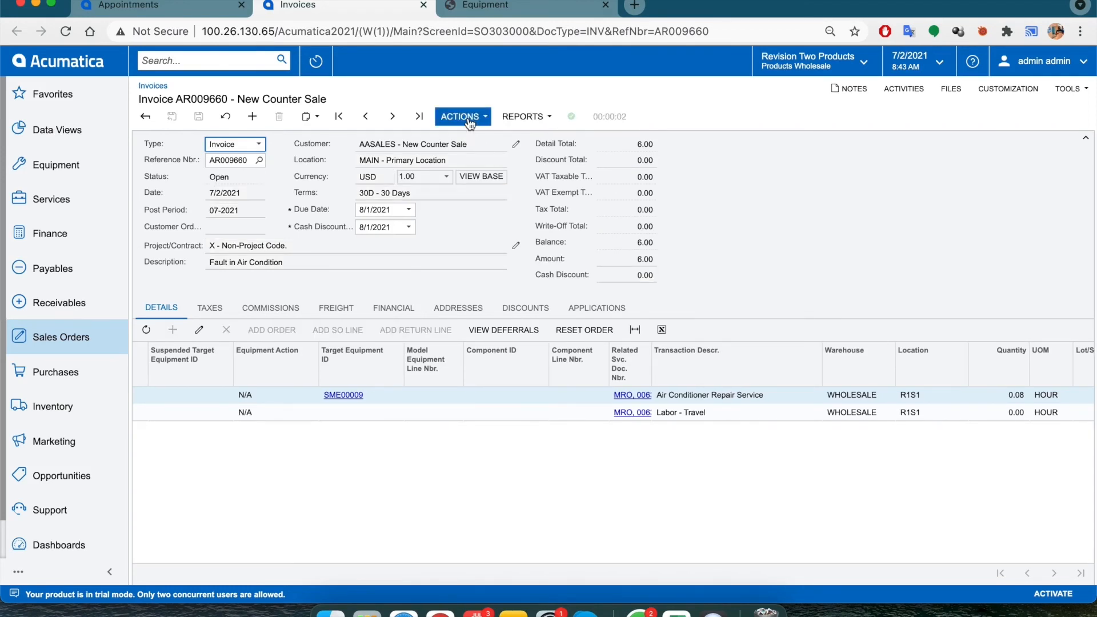
mouse_move(571, 120)
Return to the appointment, dismiss the processing results and check its status and available actions.
click(166, 7)
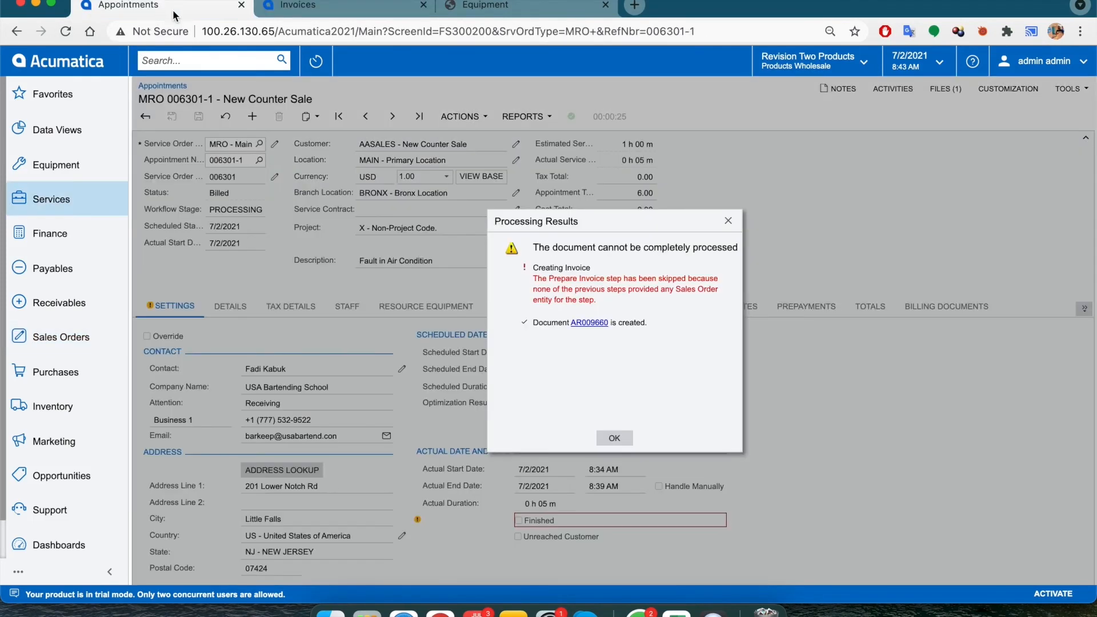
click(615, 438)
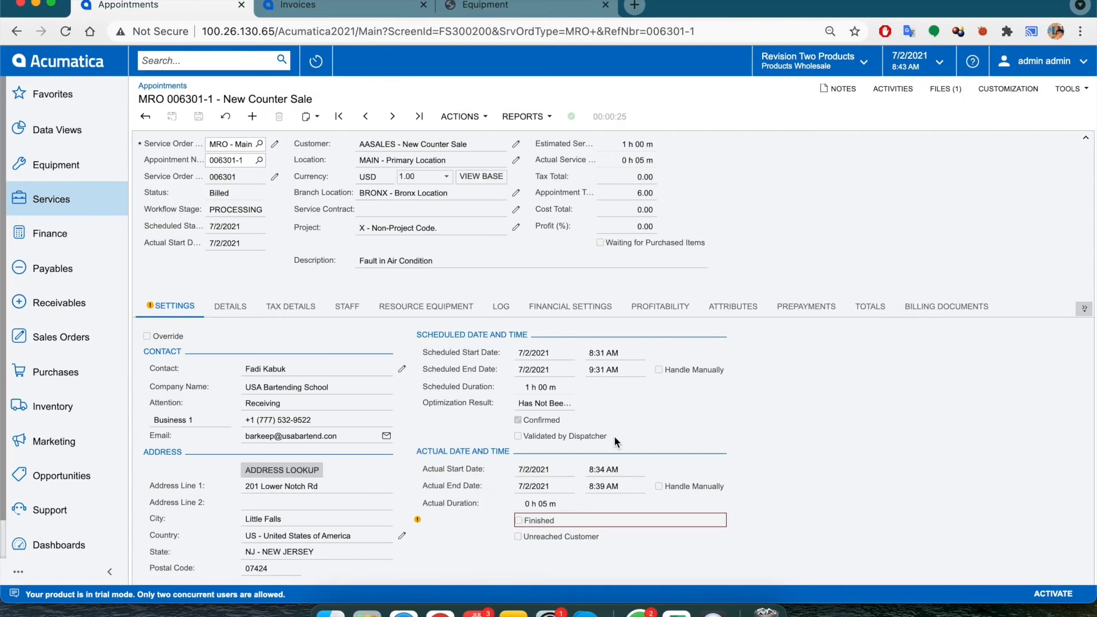
click(464, 116)
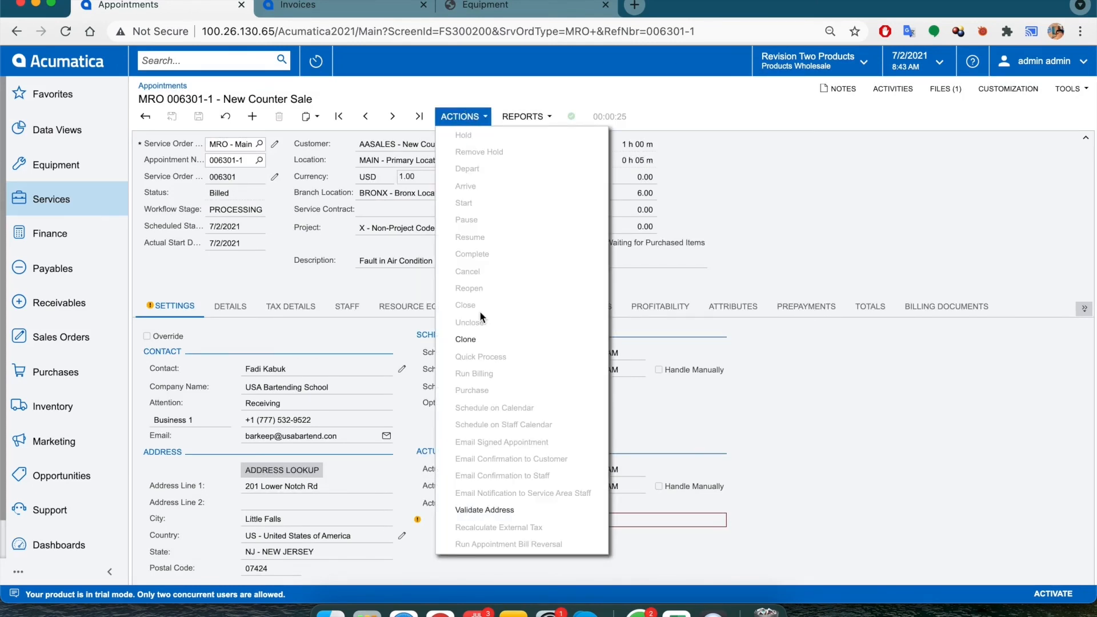
click(388, 286)
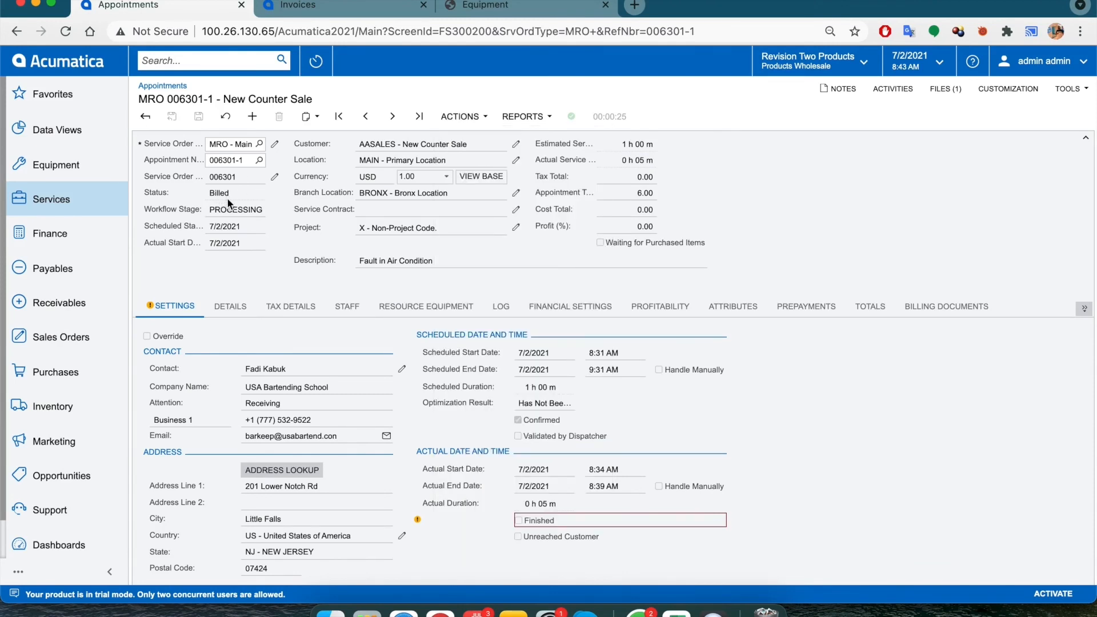
Open the service order linked to the appointment and, from its source information, open the originating support case.
click(276, 179)
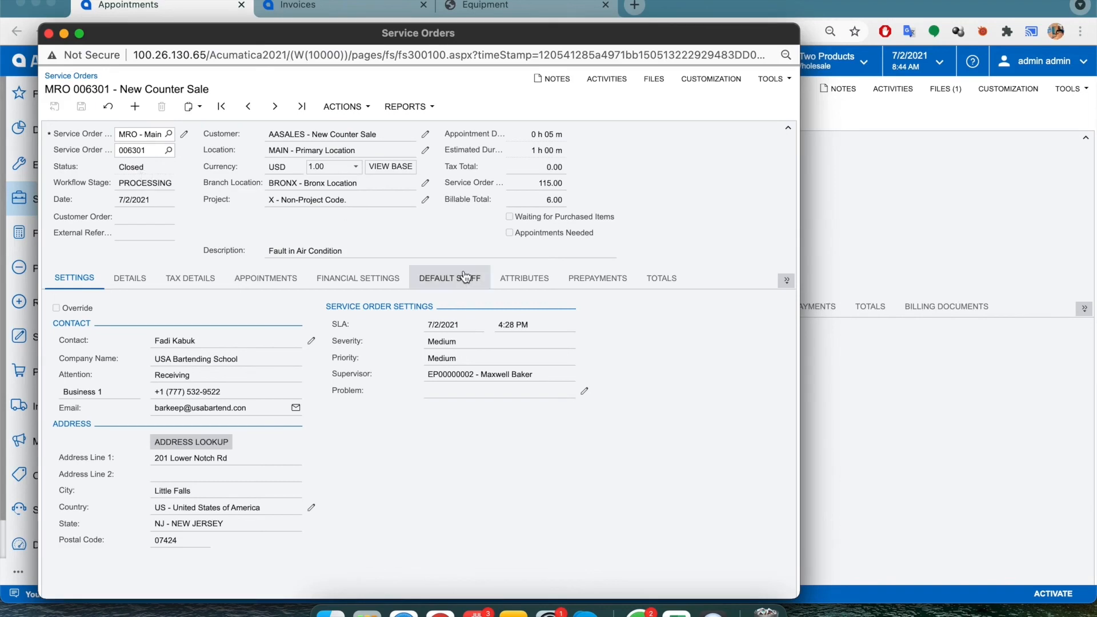
click(786, 285)
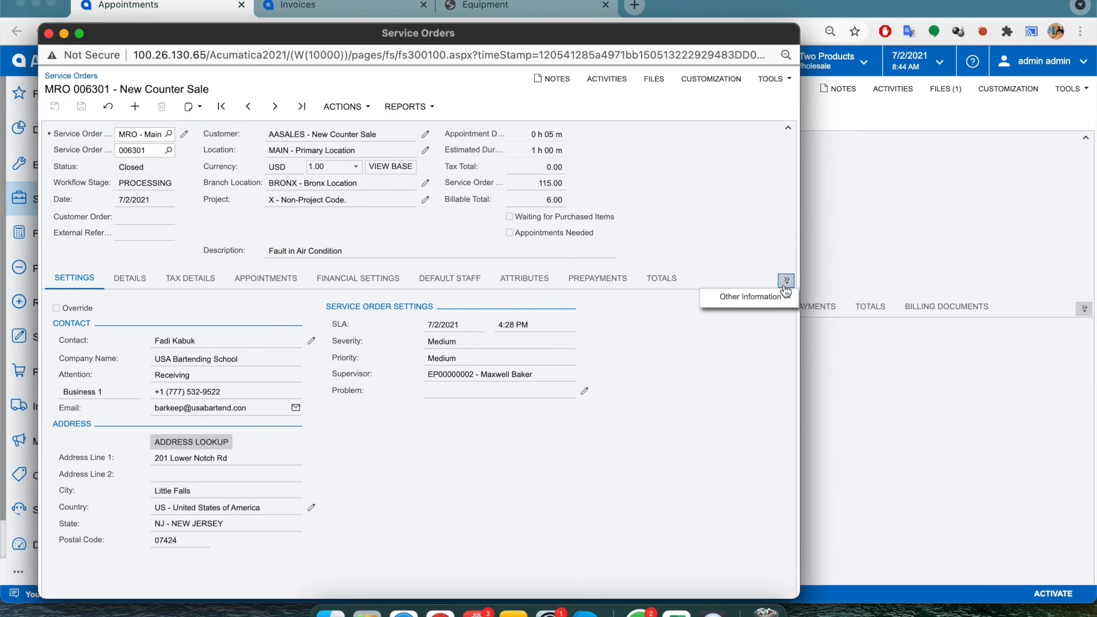
click(760, 296)
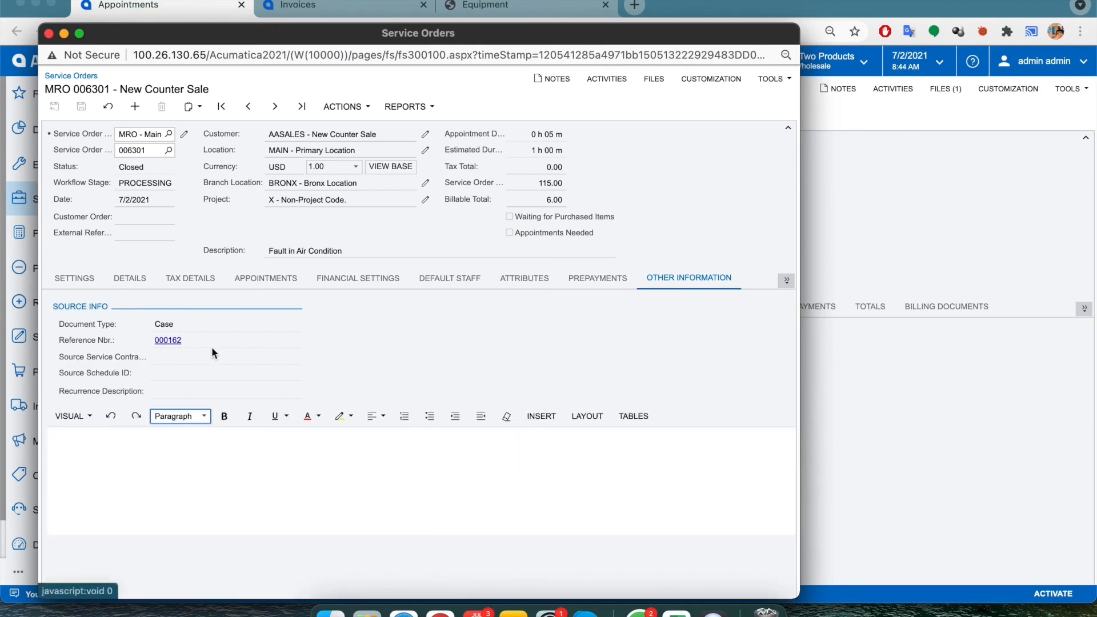
click(177, 341)
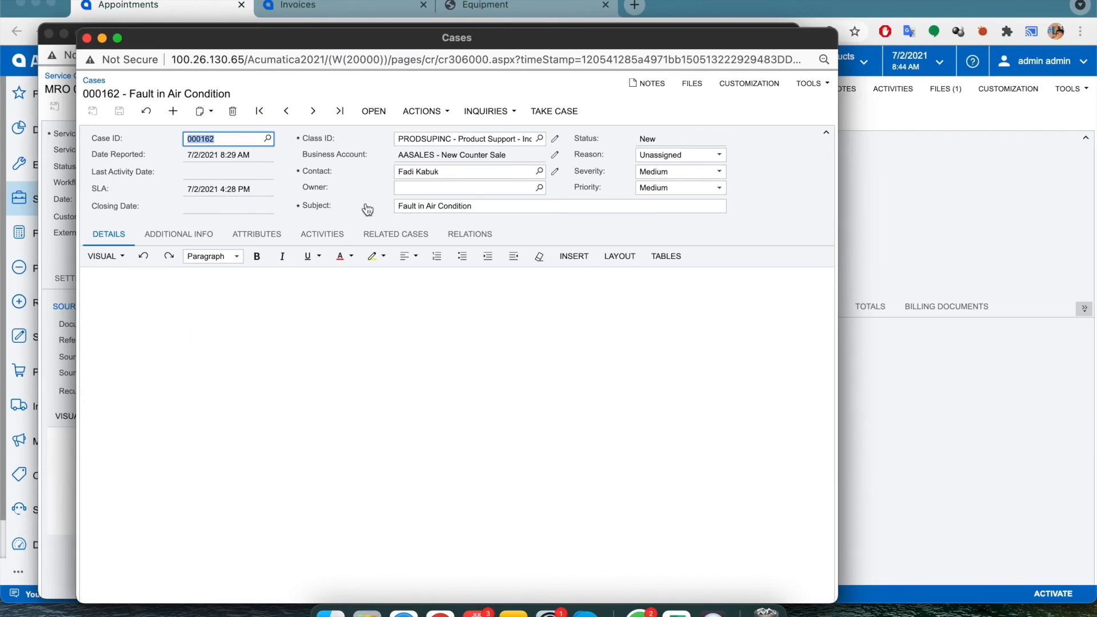
Close the air conditioner fault case with the reason Resolved.
click(436, 112)
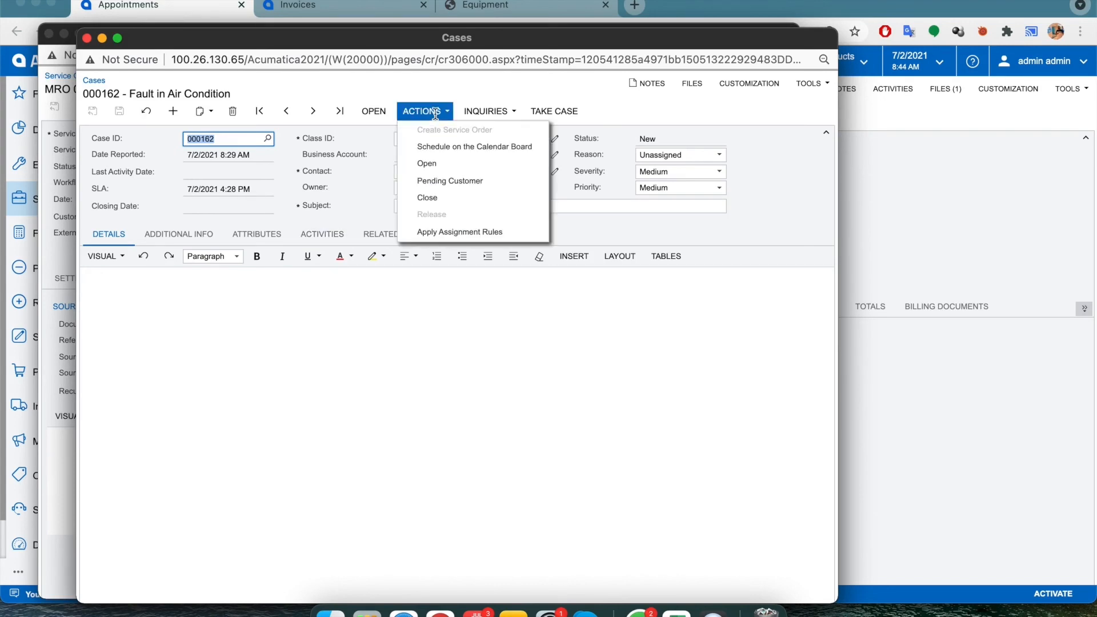
click(445, 203)
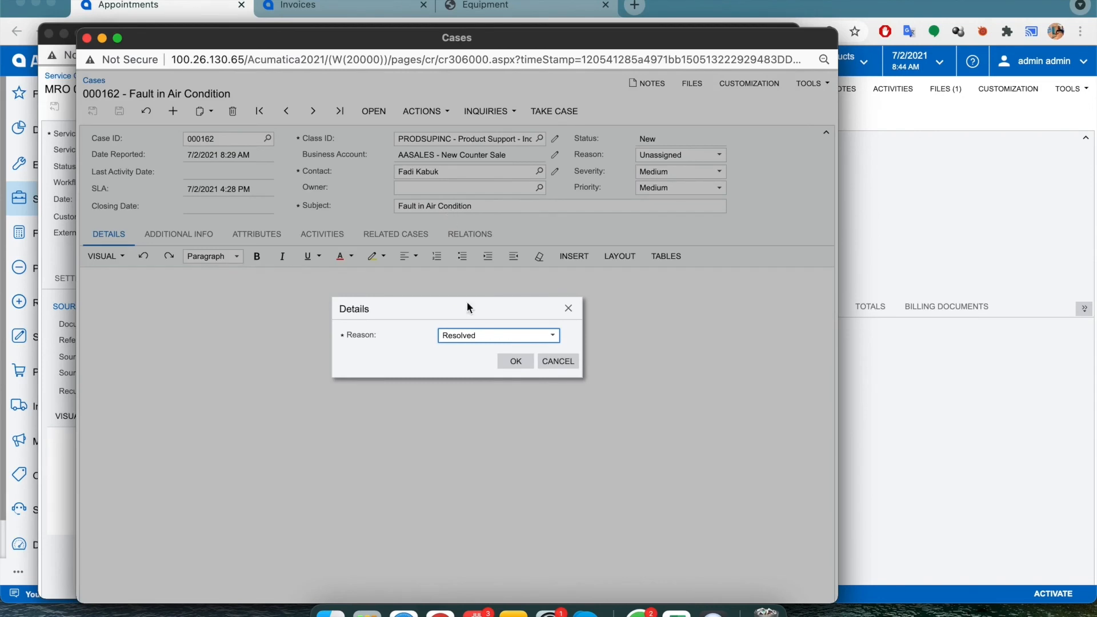
click(469, 338)
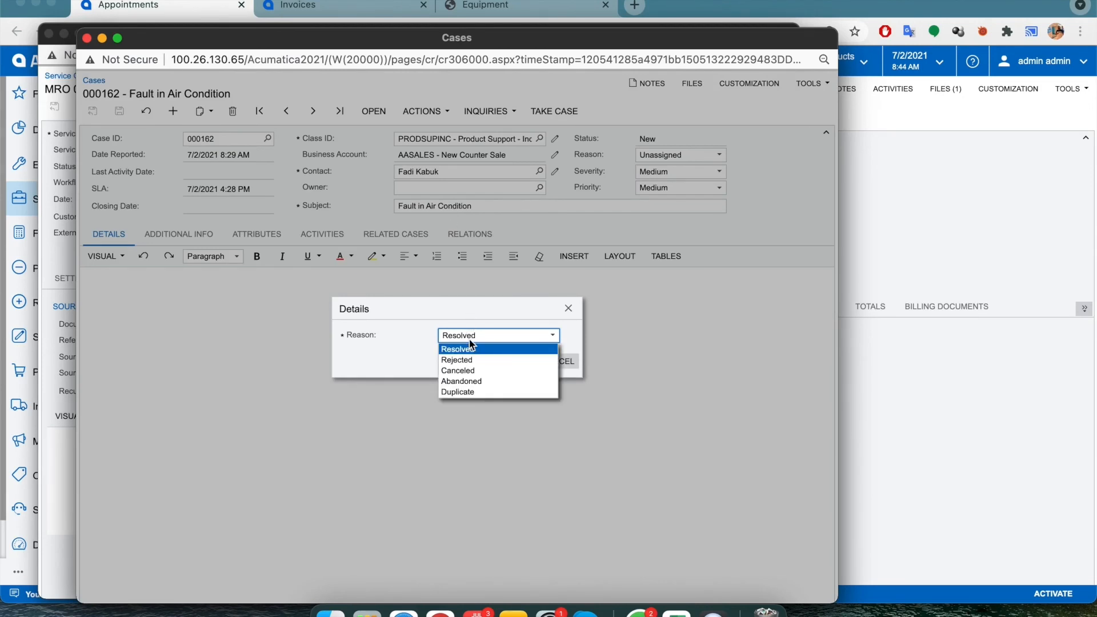
click(470, 342)
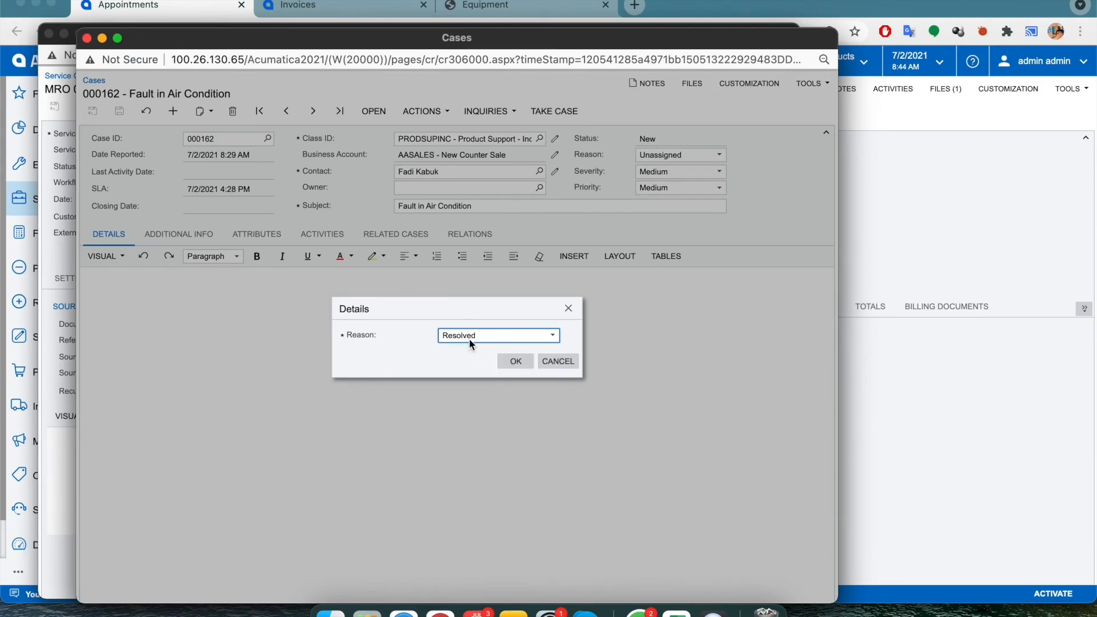
click(516, 362)
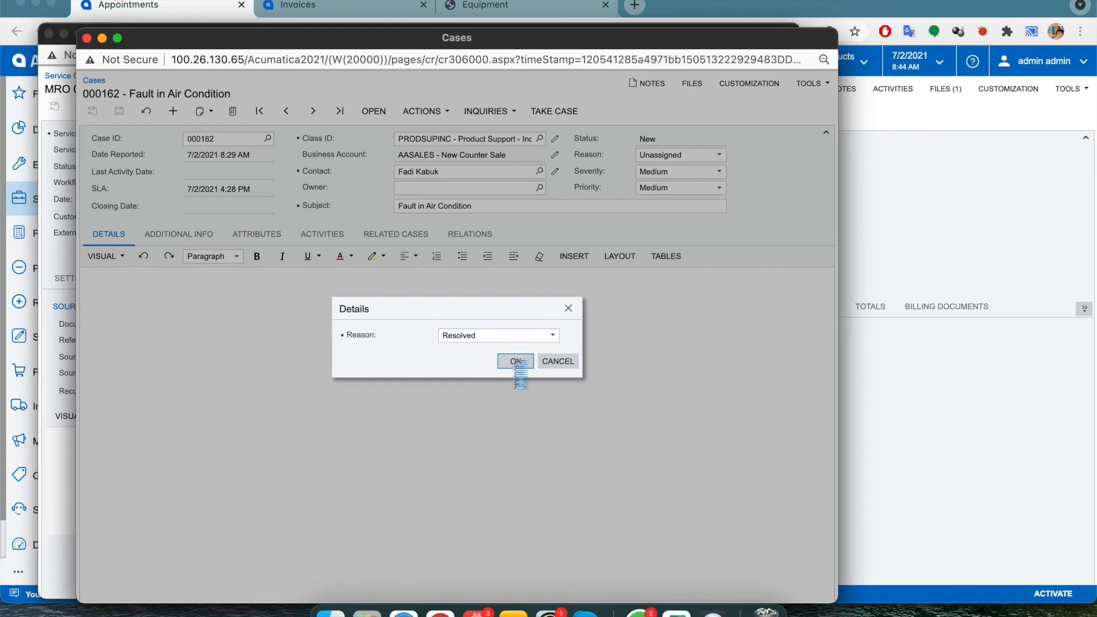